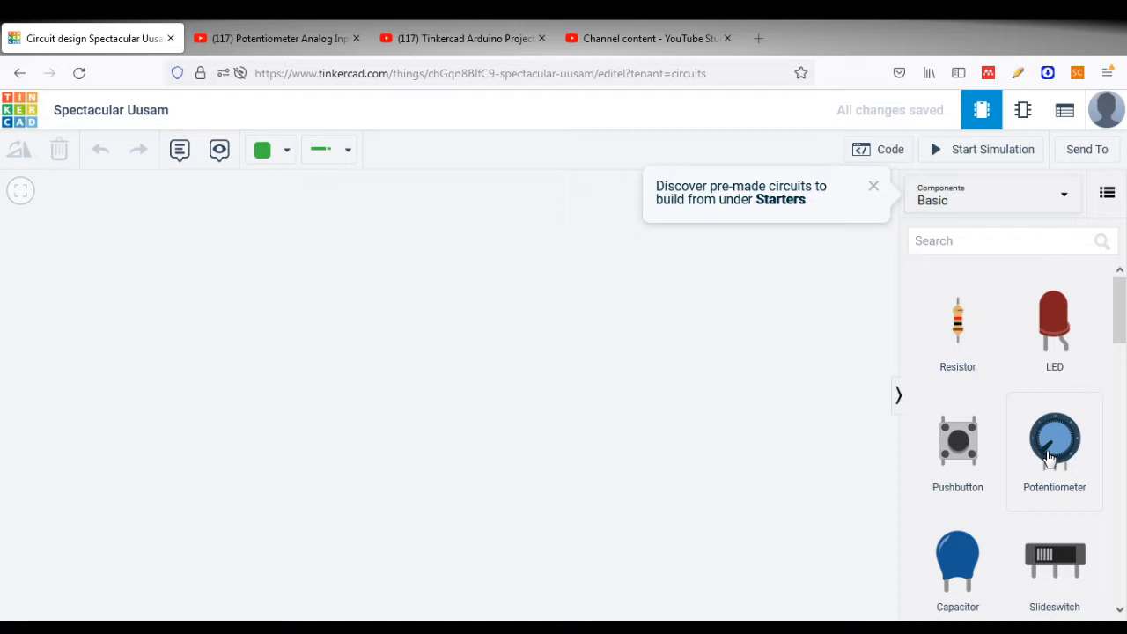
Place an Arduino Uno R3 board in the middle of the empty workplane.
left_click_drag(1119, 304, 1120, 424)
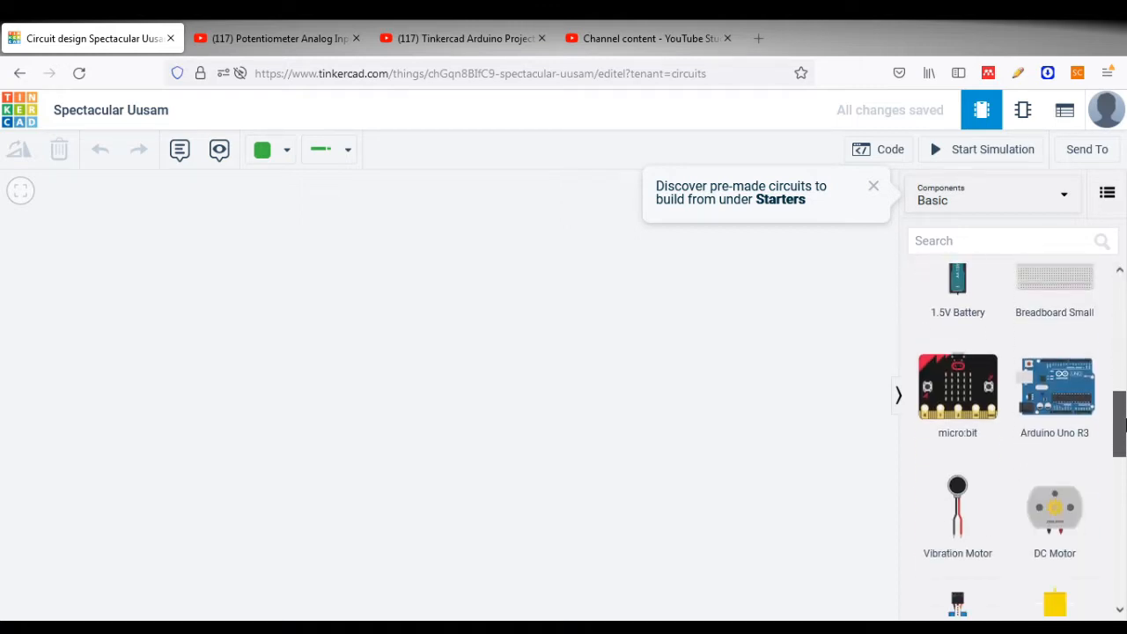
left_click(518, 398)
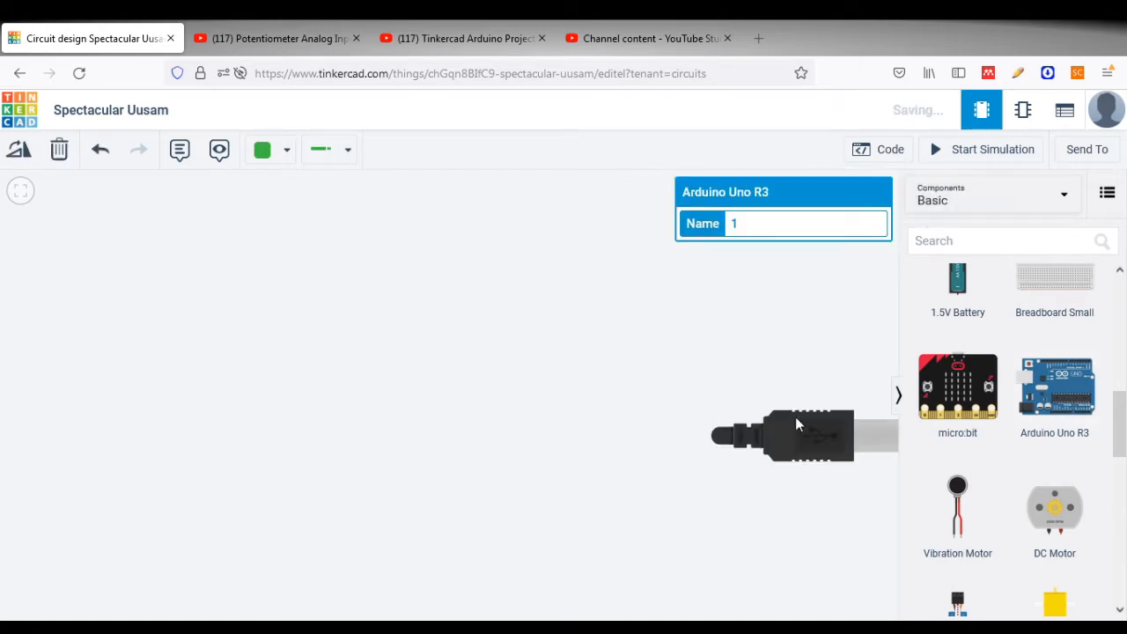
left_click_drag(796, 418, 212, 369)
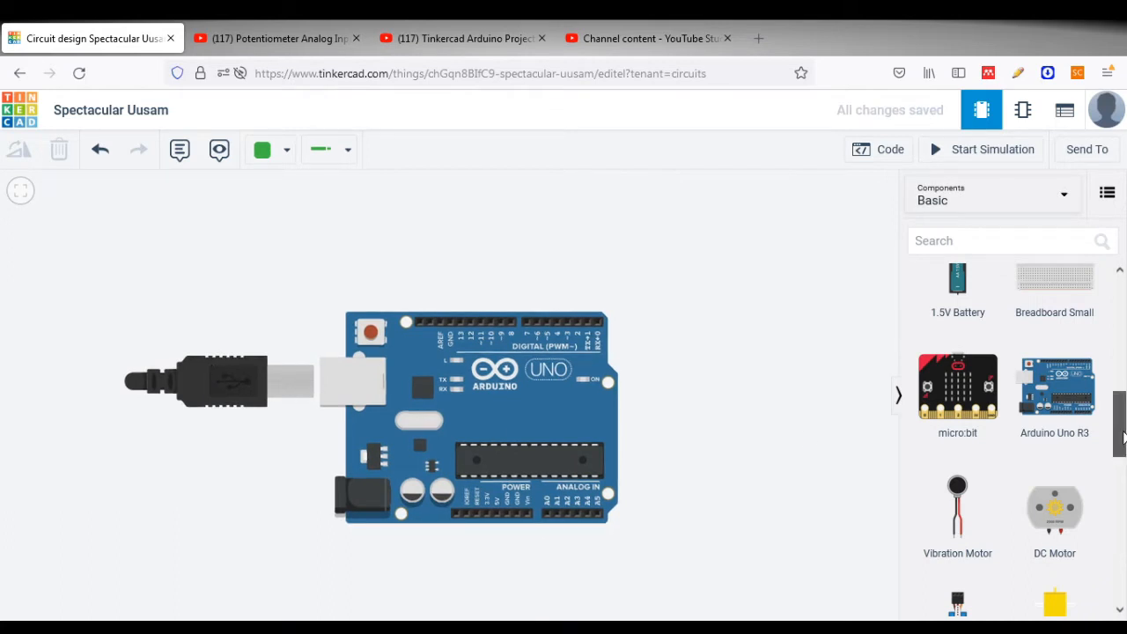
Add a potentiometer beside the lower-right corner of the Arduino board.
left_click_drag(1122, 433, 1121, 341)
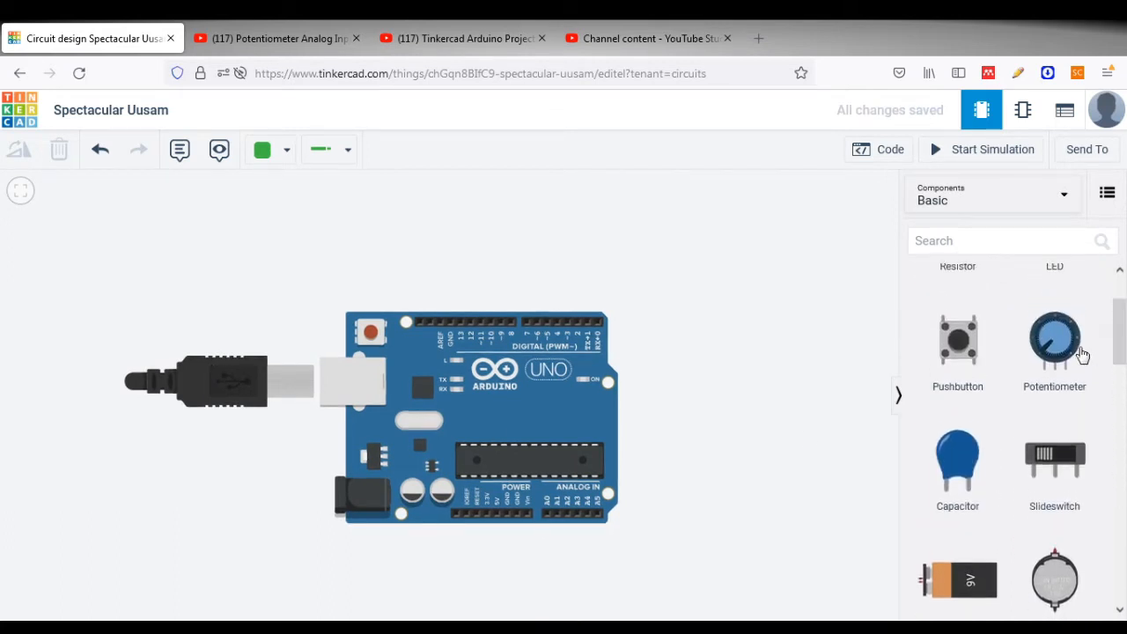
left_click_drag(1052, 343, 676, 537)
left_click(695, 553)
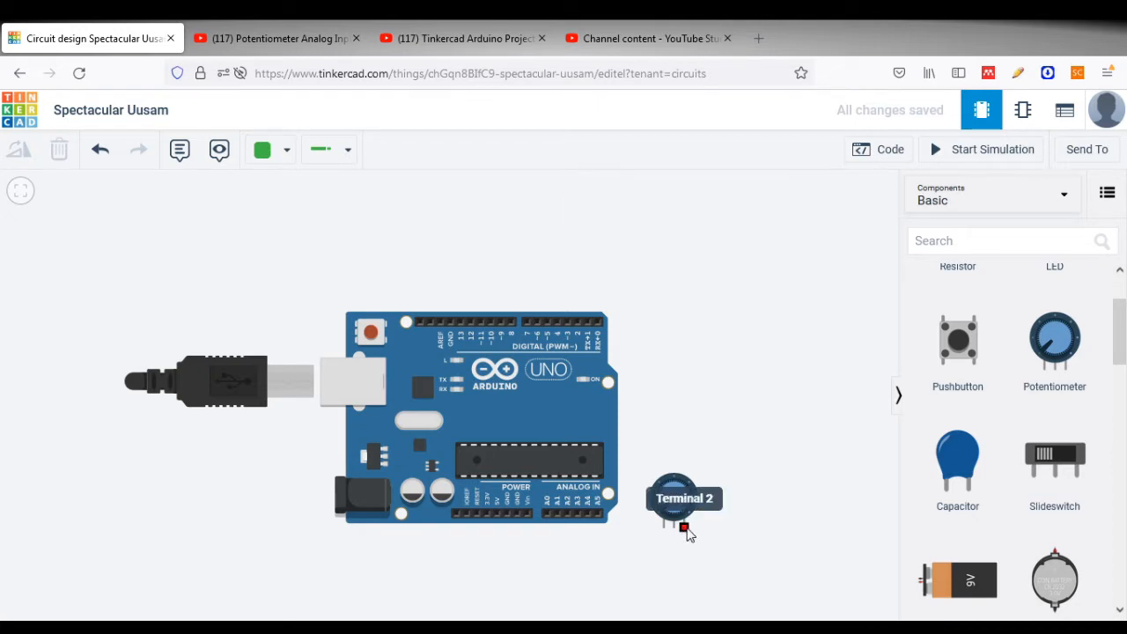
Wire the potentiometer's Terminal 1 to the Arduino's 5V pin and its Terminal 2 to a GND pin in the power header.
left_click(664, 528)
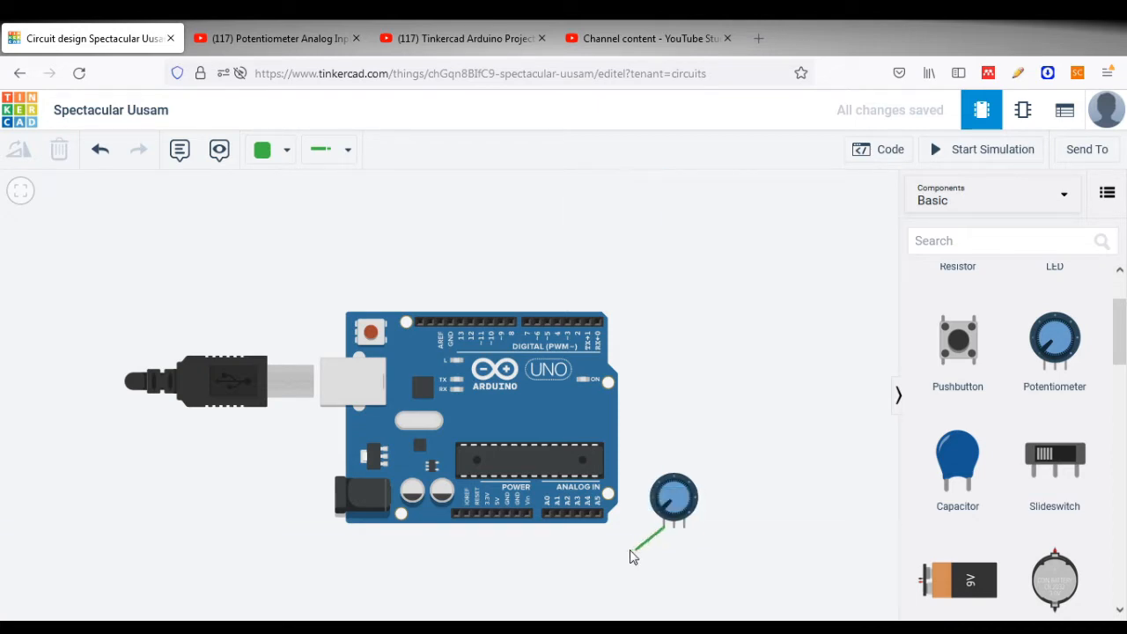
left_click(649, 556)
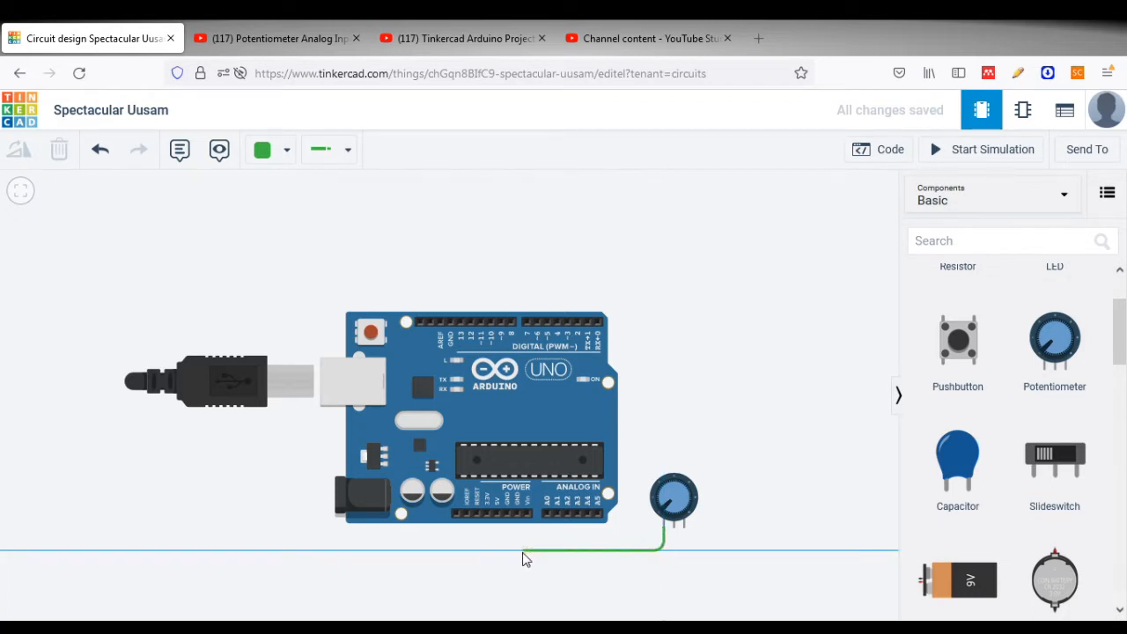
left_click(497, 515)
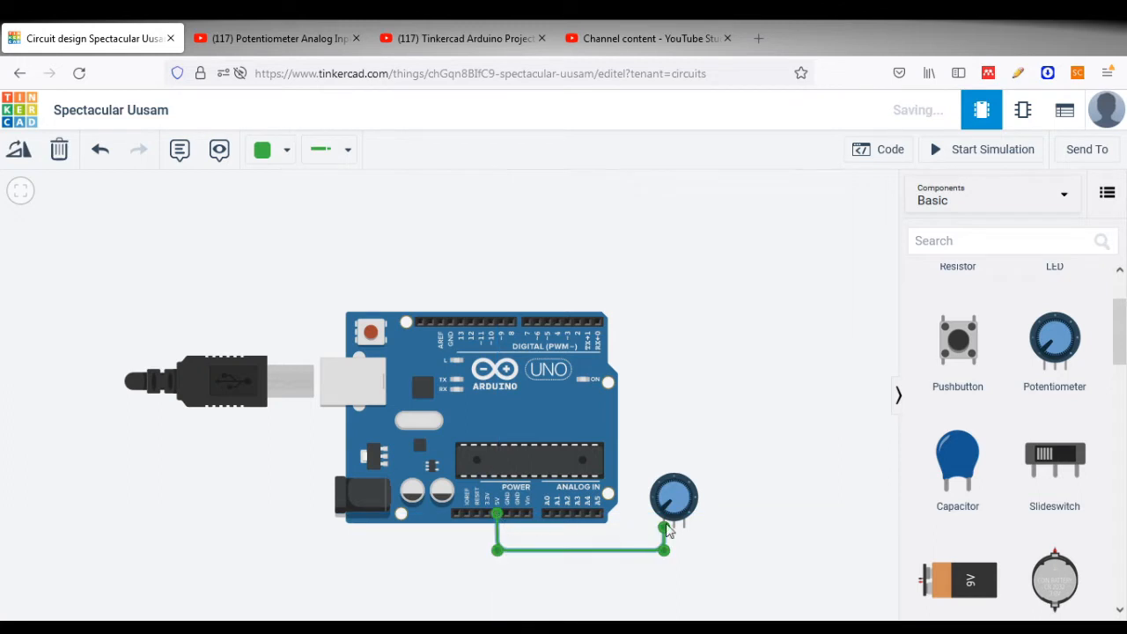
left_click(684, 528)
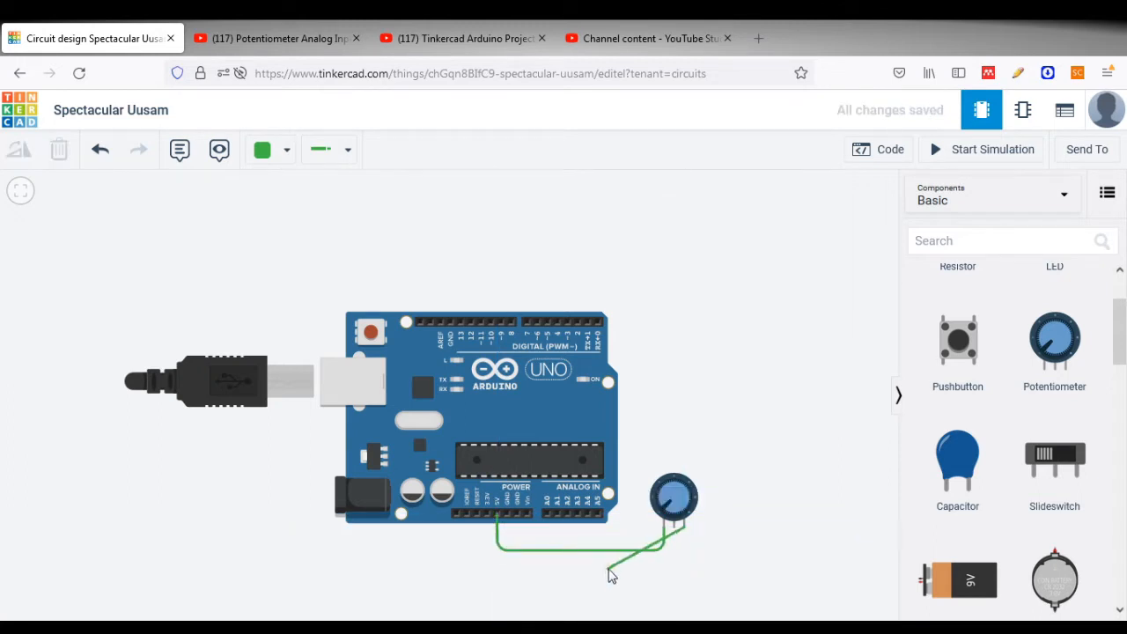
left_click(684, 560)
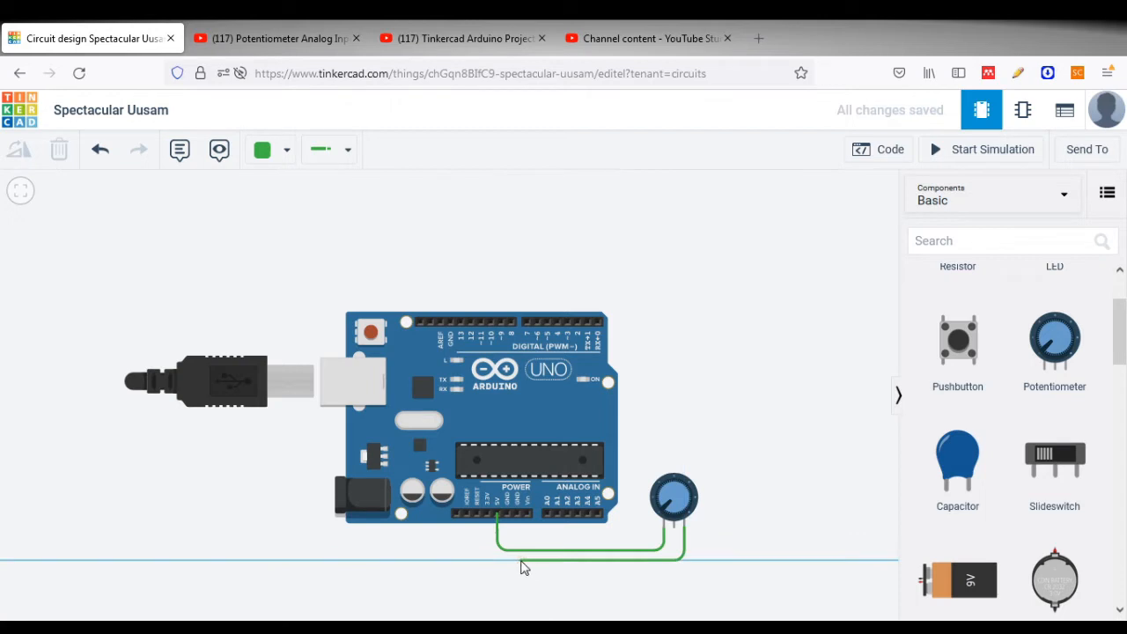
left_click(521, 560)
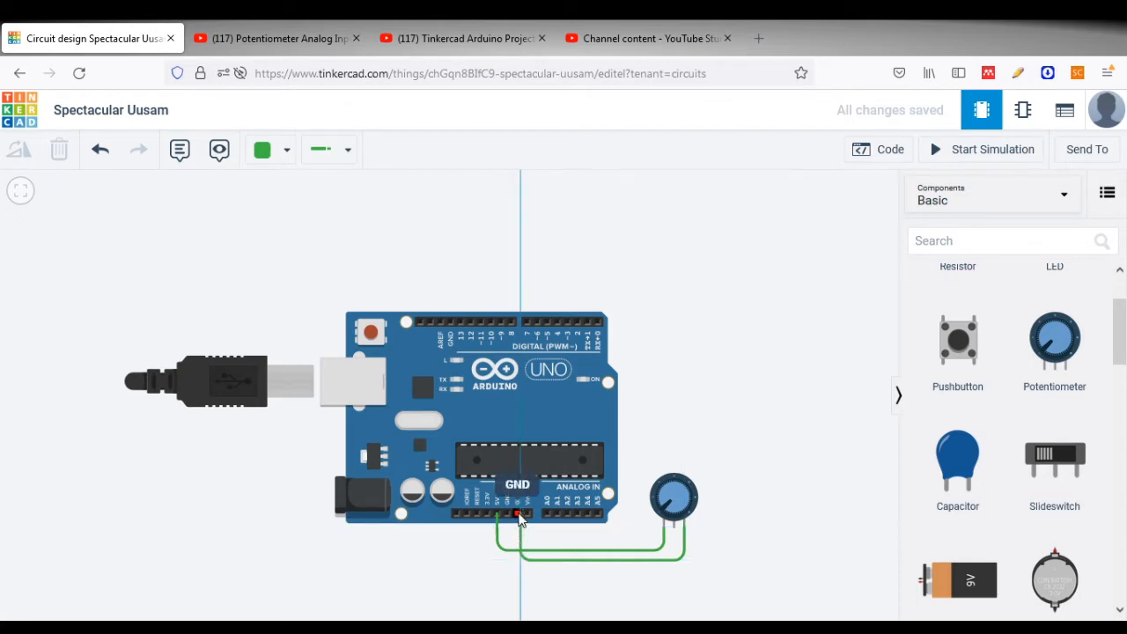
left_click(519, 514)
Wire the potentiometer's wiper to the Arduino's A0 pin and colour that wire red.
left_click(675, 529)
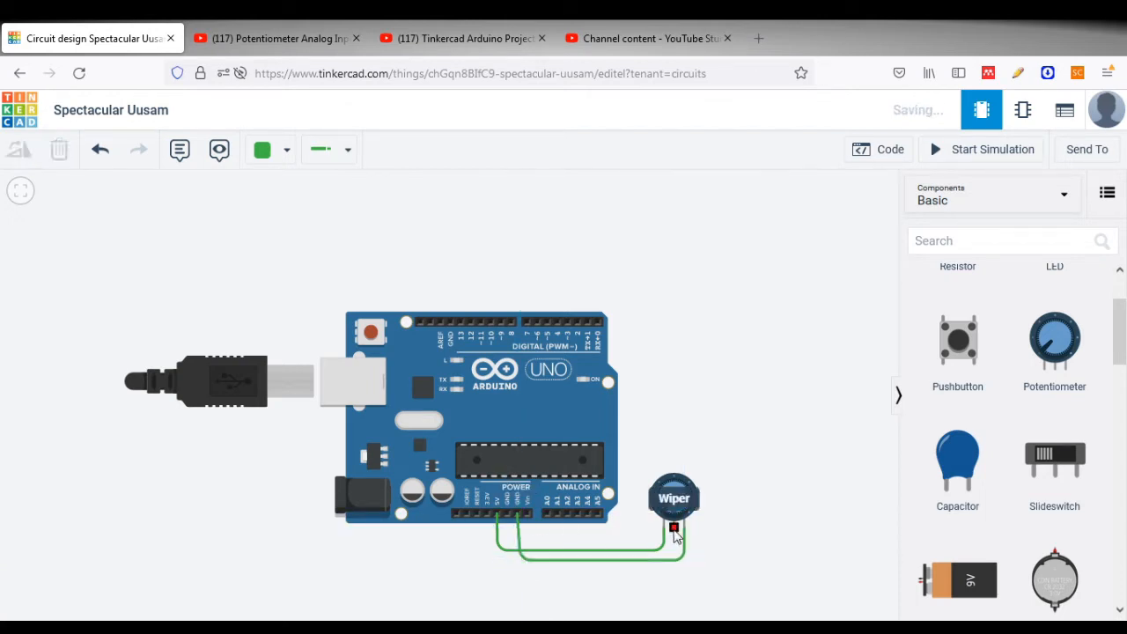
left_click(674, 531)
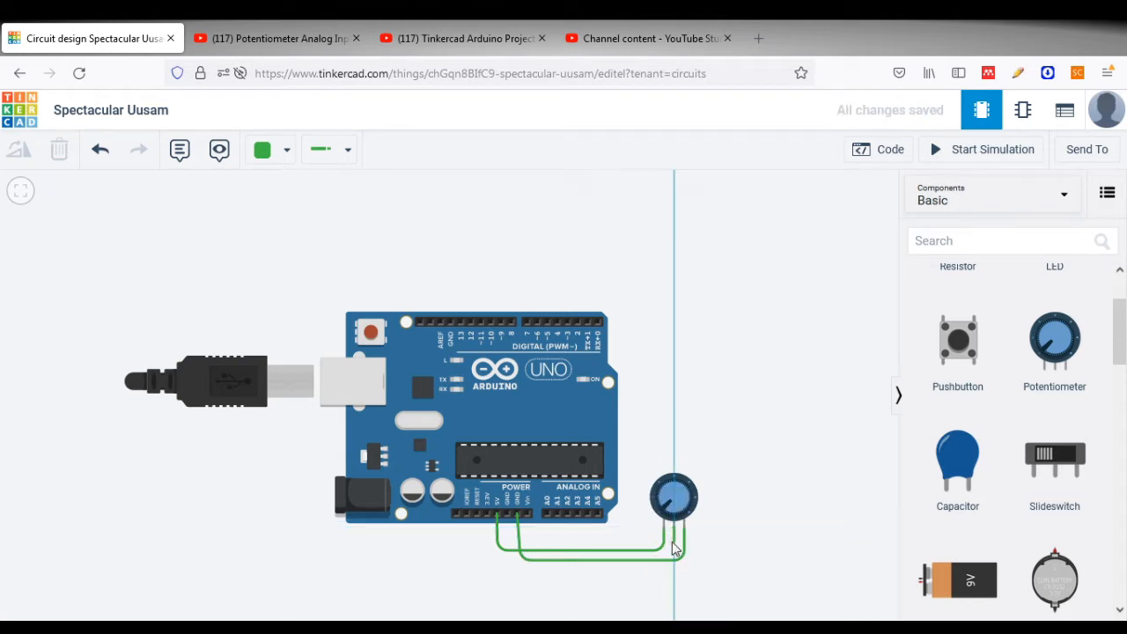
left_click(674, 541)
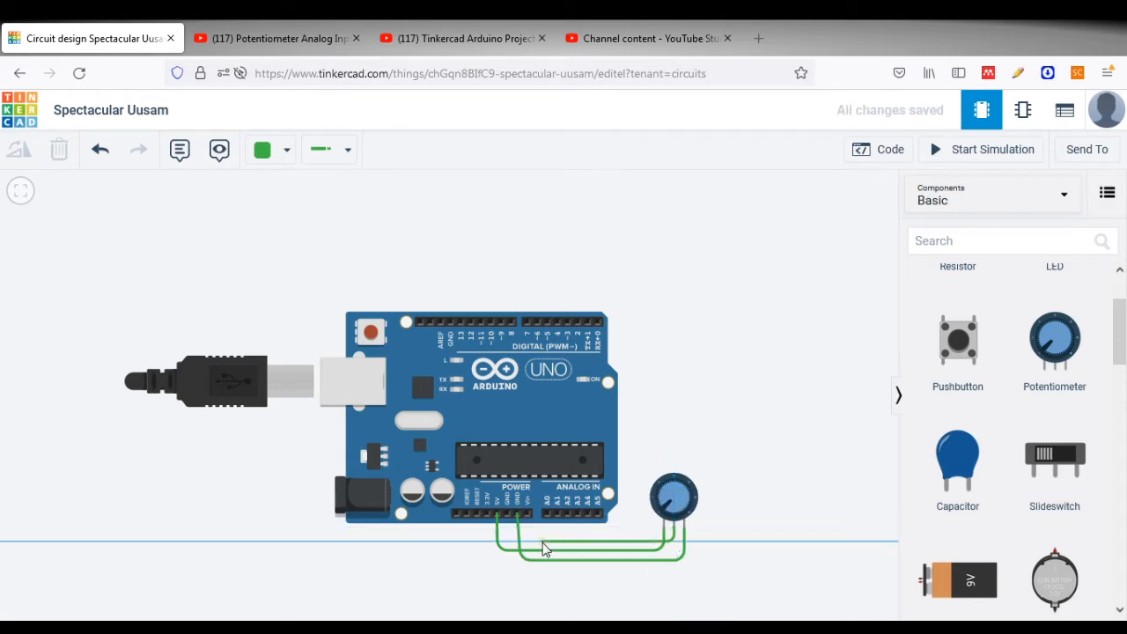
left_click(547, 541)
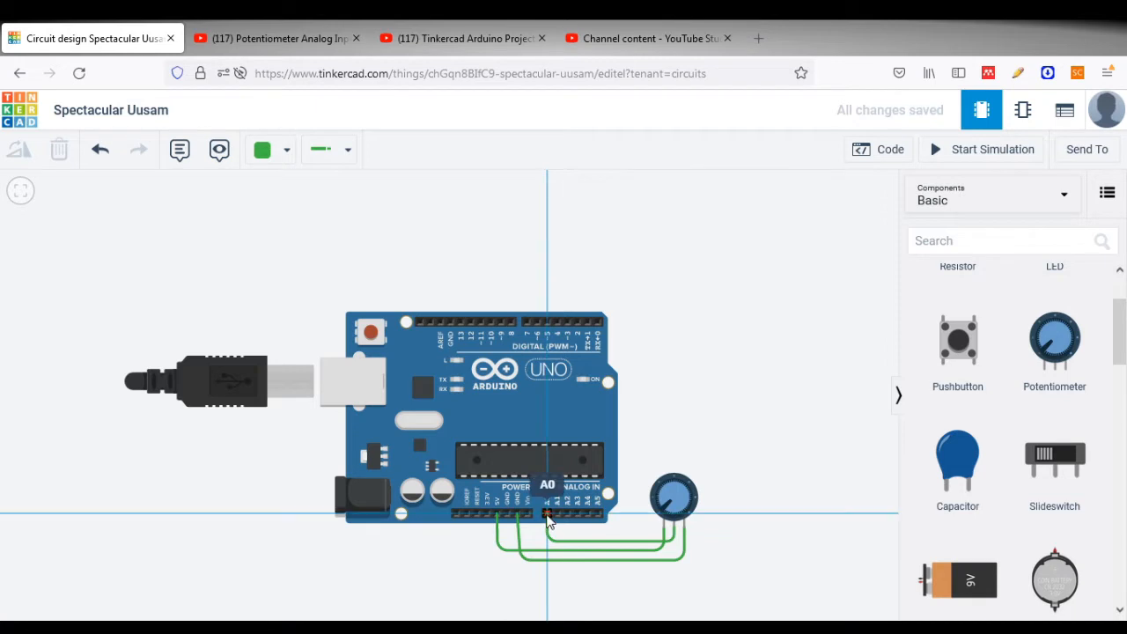
left_click(547, 513)
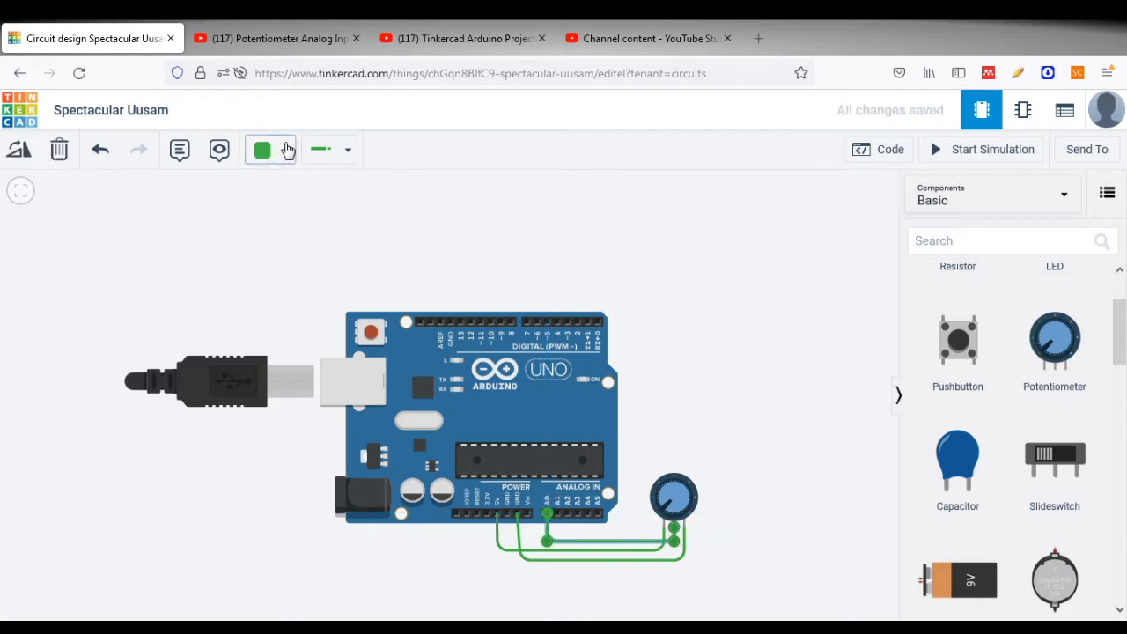
left_click(286, 150)
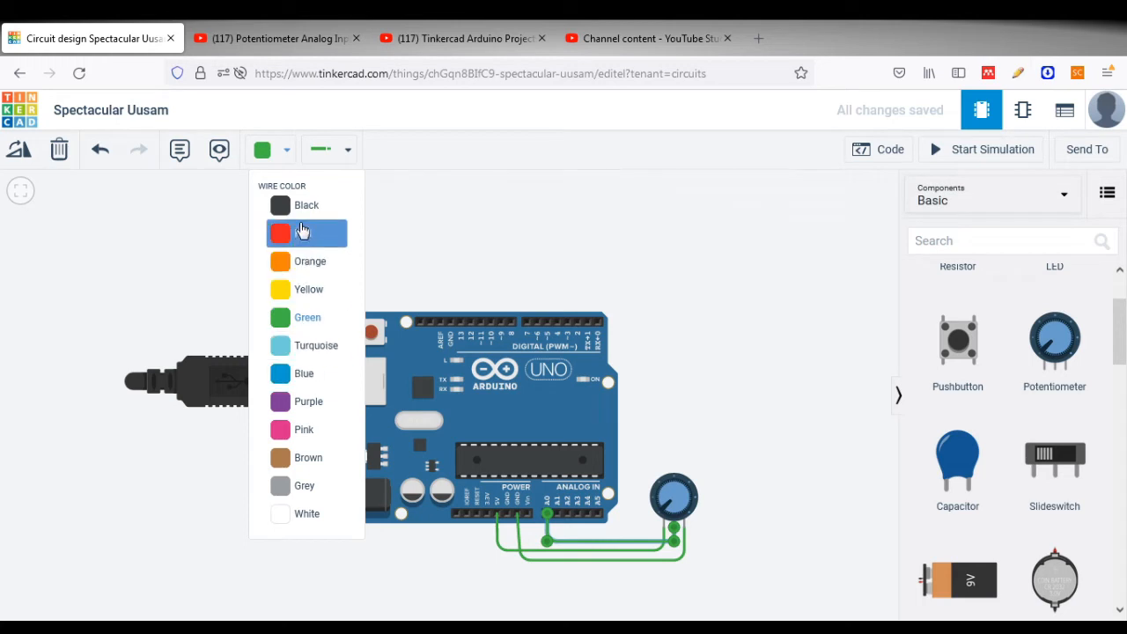
left_click(302, 230)
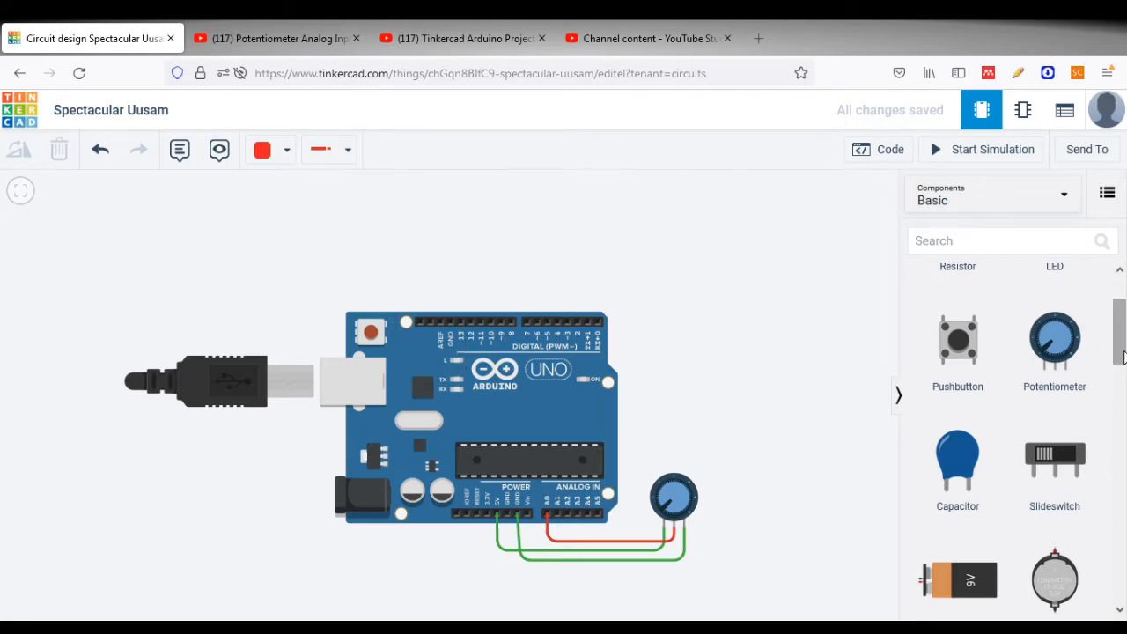
Place an LED above the Arduino and wire its cathode to the GND pin beside pin 13.
left_click_drag(1120, 340, 1121, 319)
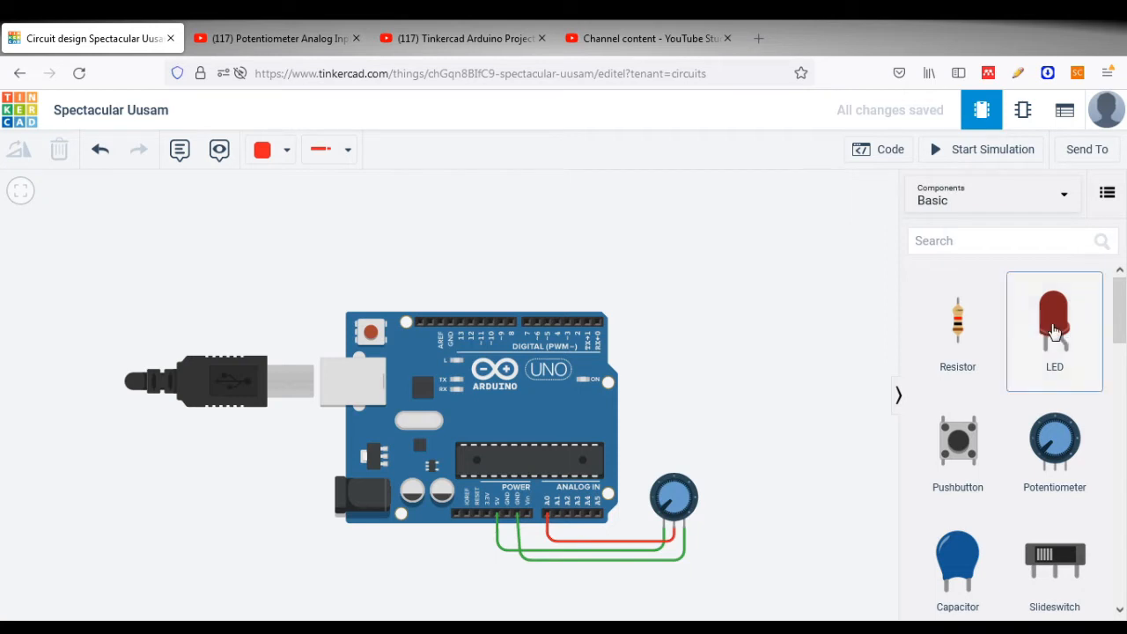
left_click_drag(1047, 335, 459, 261)
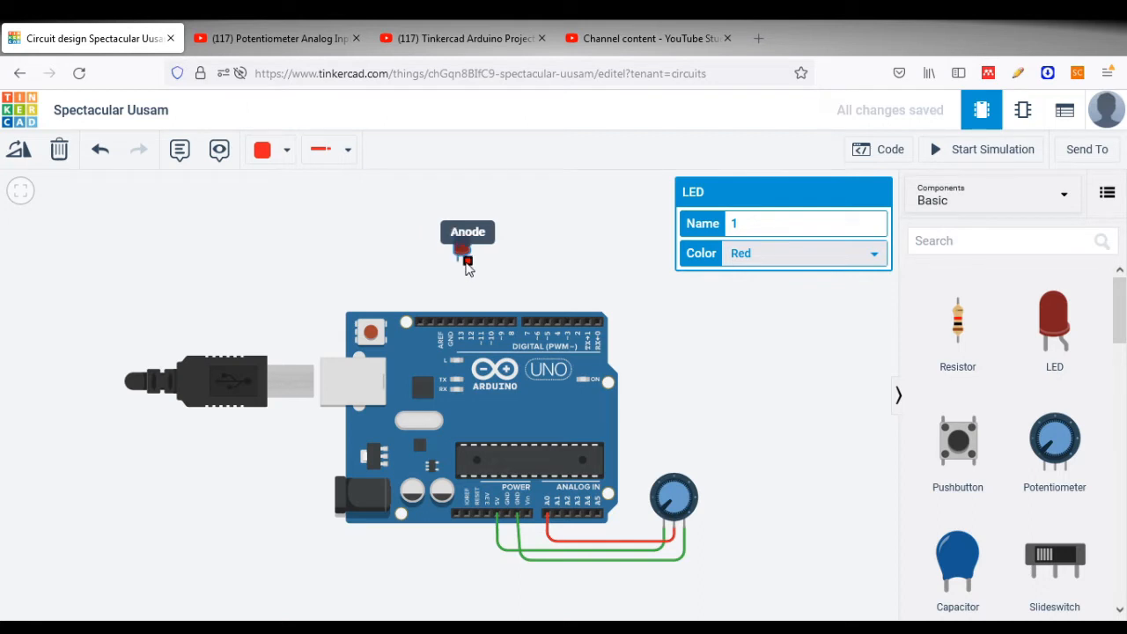
left_click_drag(458, 264, 453, 324)
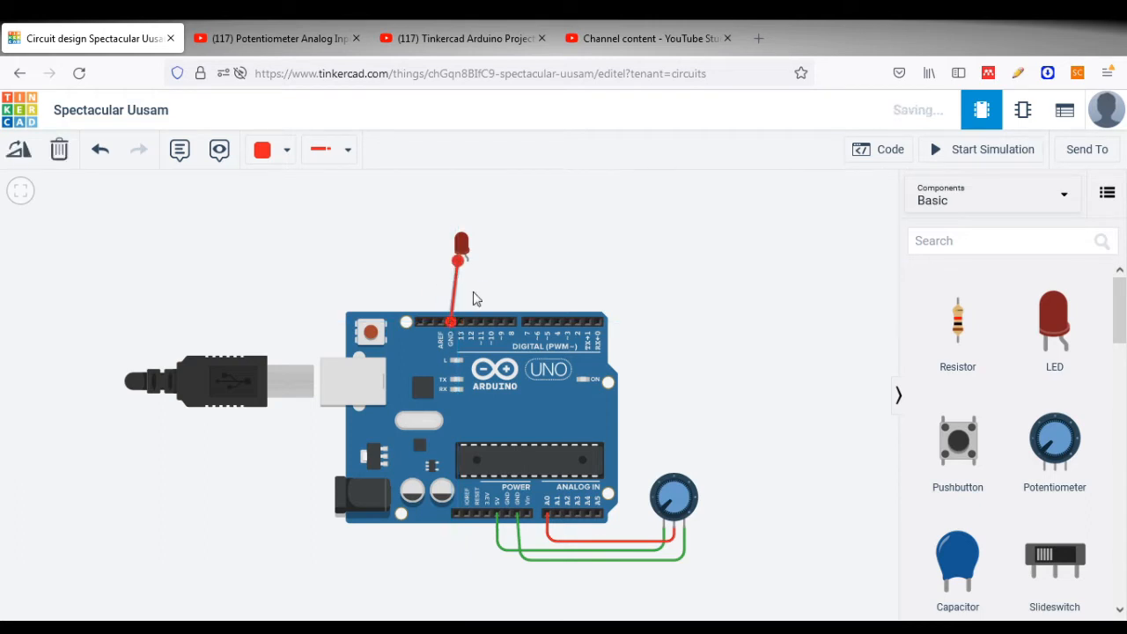
left_click(481, 293)
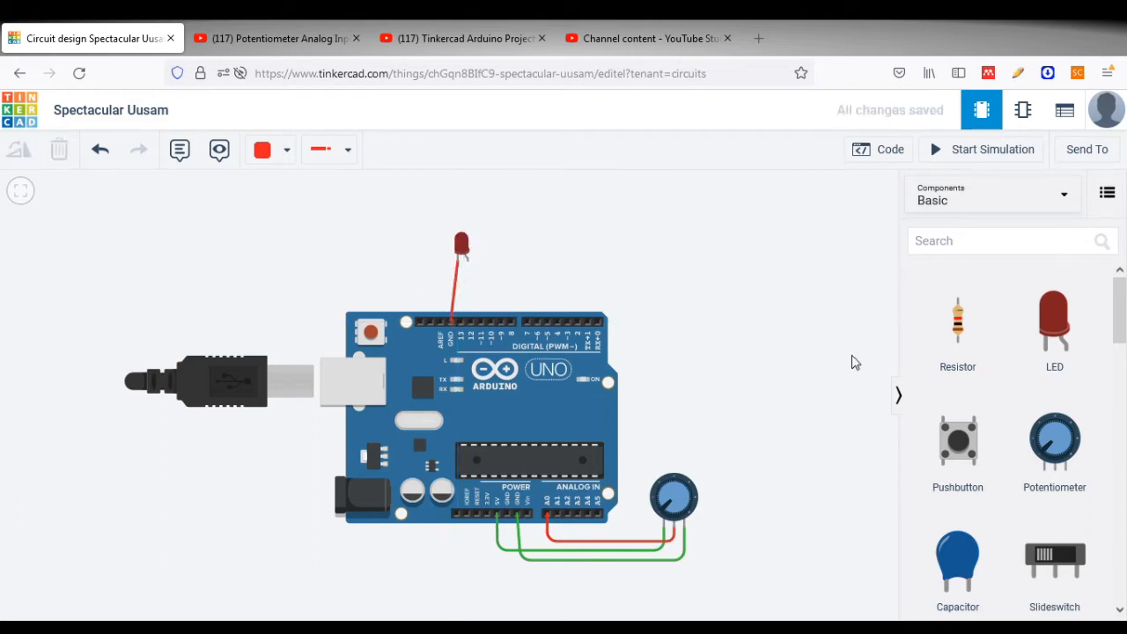
Add a resistor above pin 13 and reposition the LED so its anode lines up with the resistor's upper end.
left_click_drag(954, 342, 481, 287)
left_click_drag(465, 248, 473, 219)
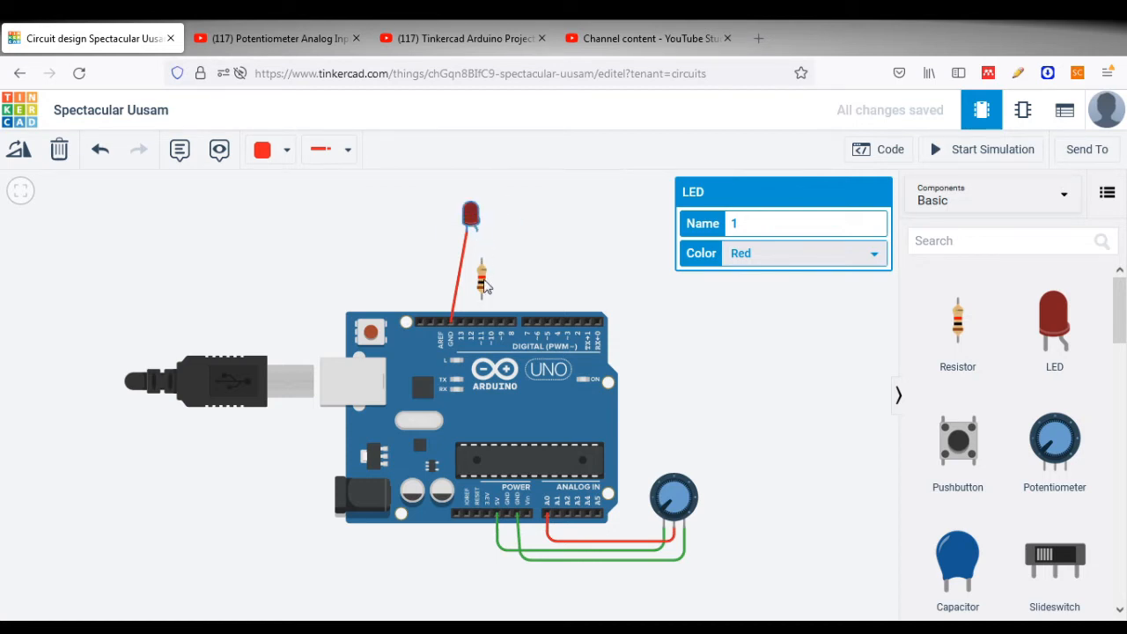
left_click_drag(483, 285, 471, 279)
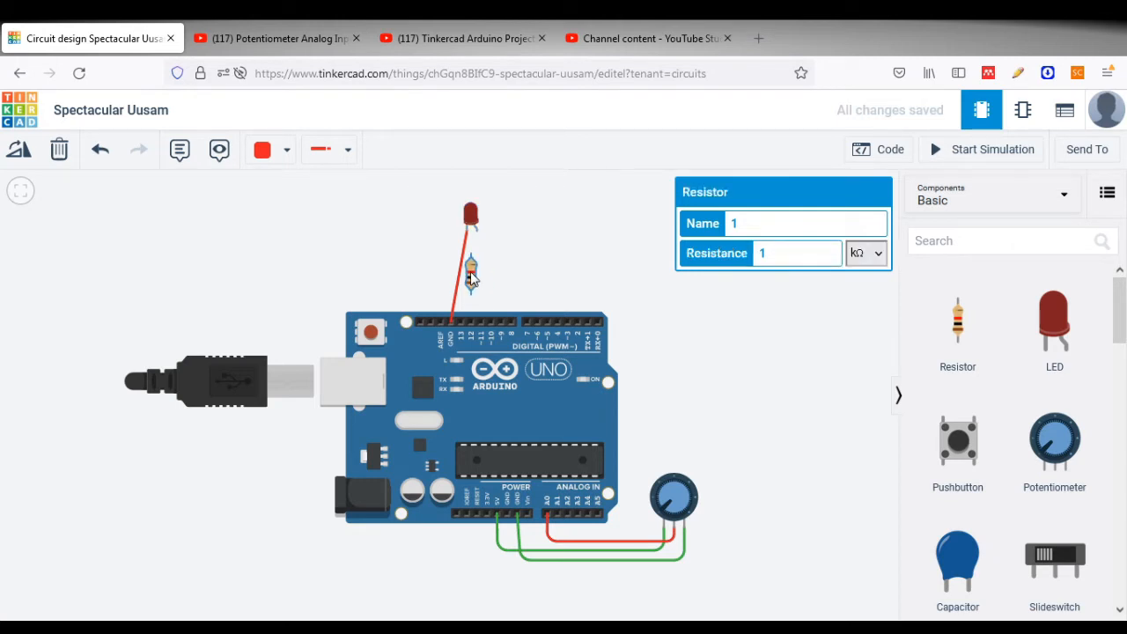
left_click_drag(470, 220, 454, 236)
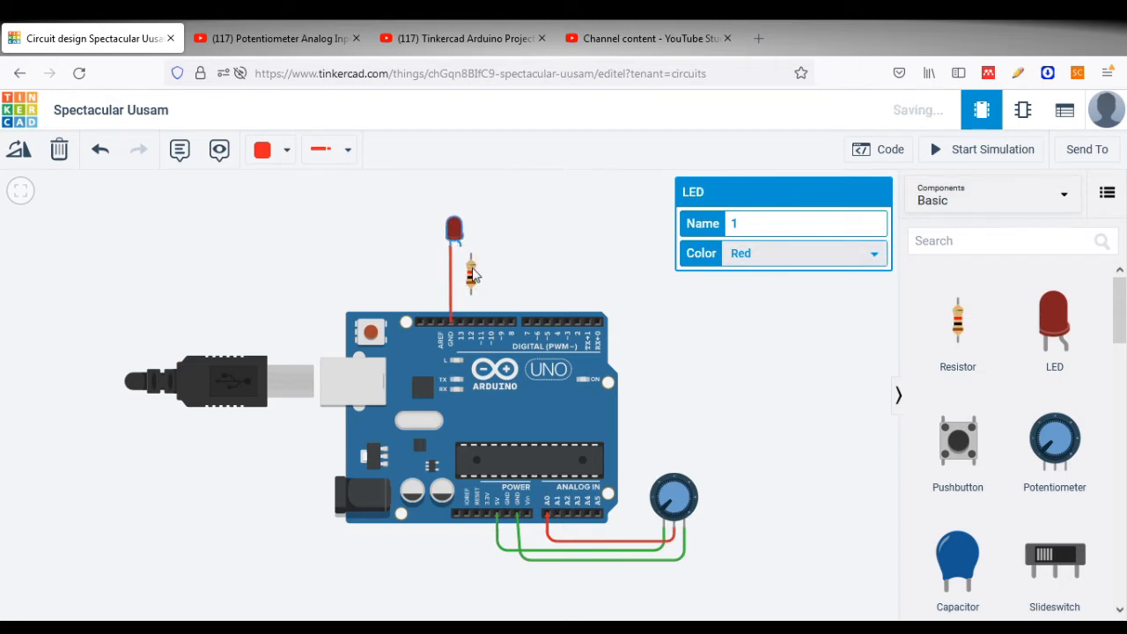
left_click_drag(474, 274, 463, 274)
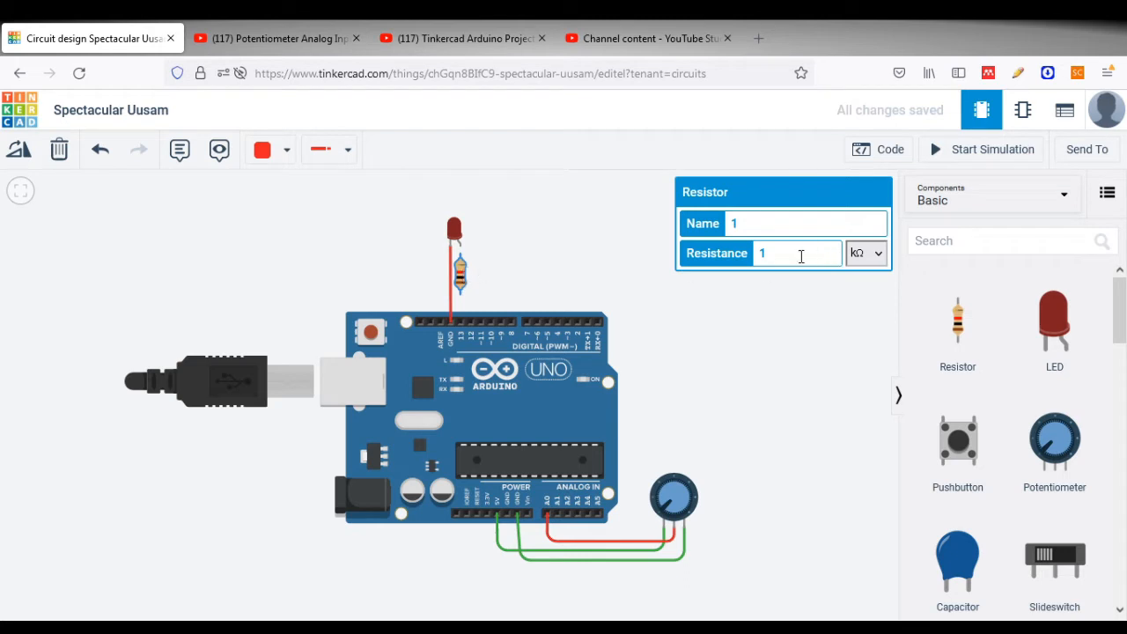
Set the resistor's resistance to 330 Ω.
double_click(762, 253)
type("330")
left_click(880, 256)
left_click(866, 362)
left_click(503, 298)
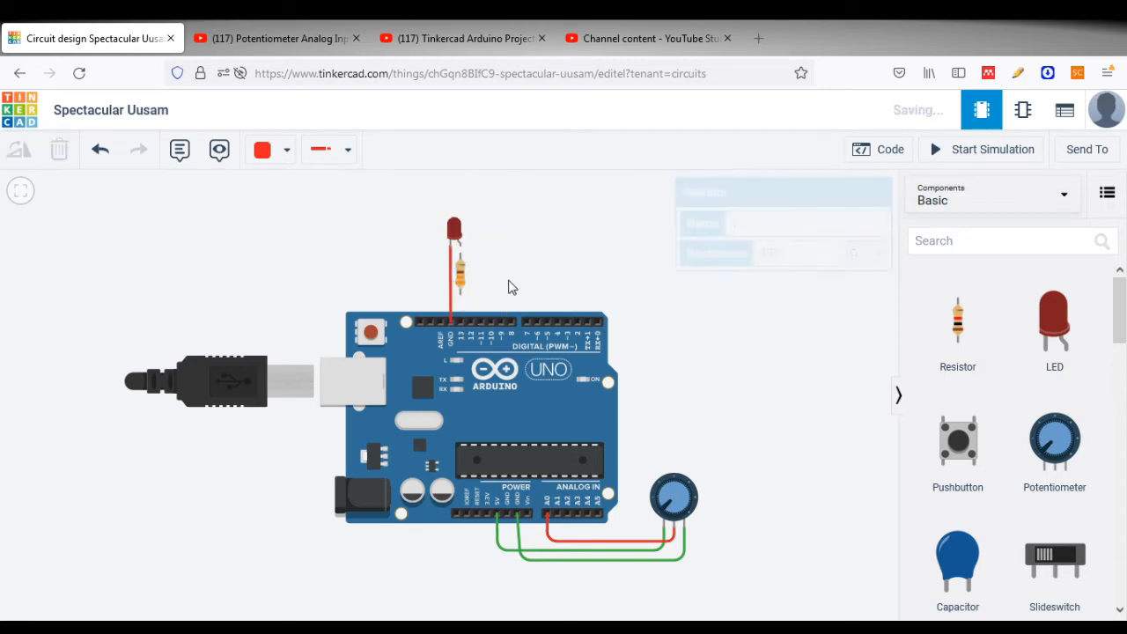
Wire the resistor's lower terminal to Arduino pin 13 and its upper terminal to the LED's anode.
left_click(459, 321)
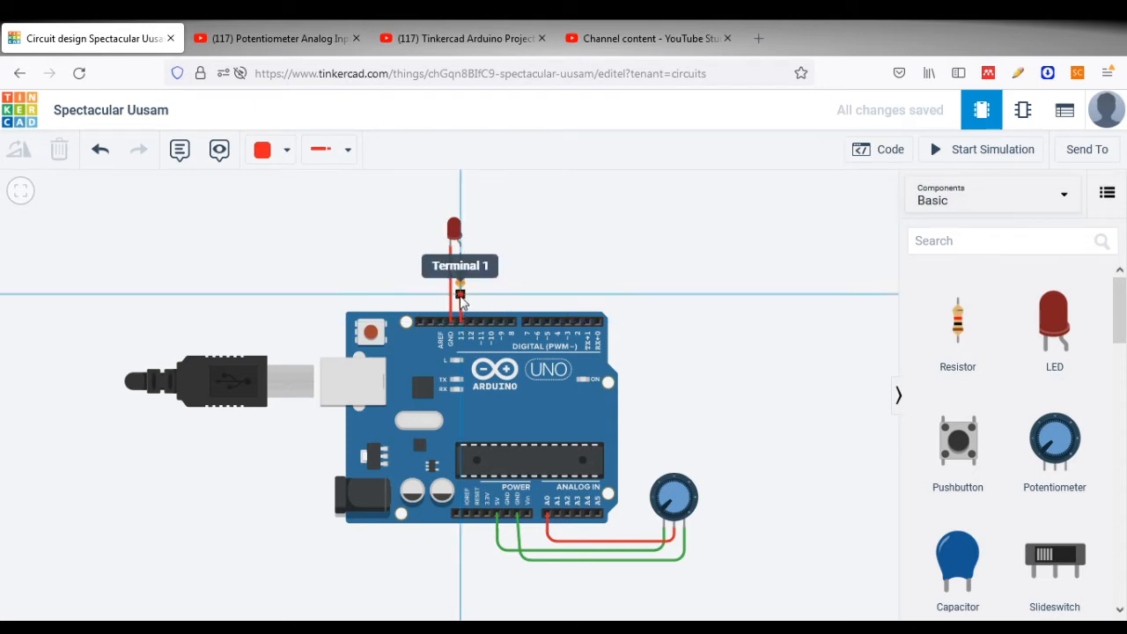
left_click(460, 296)
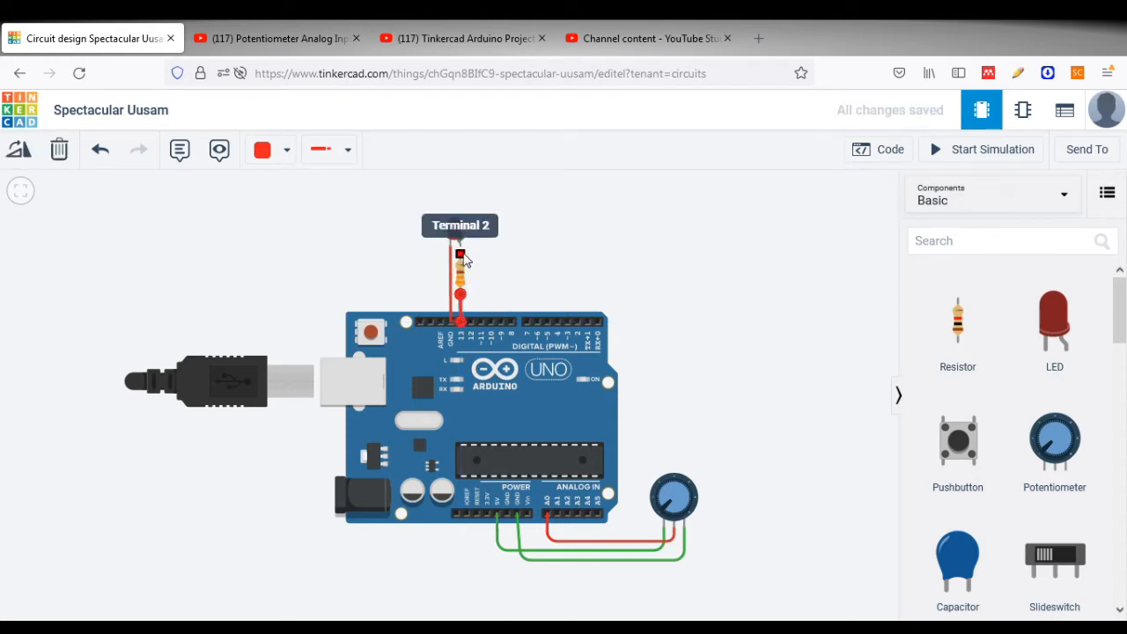
left_click(461, 257)
left_click(460, 246)
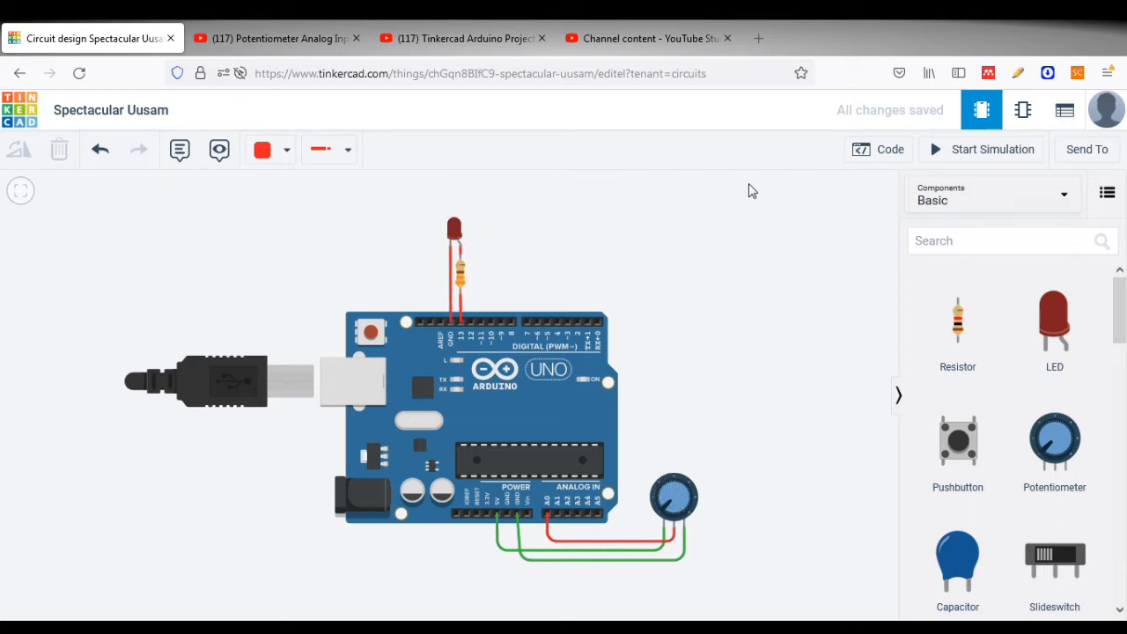
Open the block code for the Arduino and create a variable named SensorValue.
left_click(869, 151)
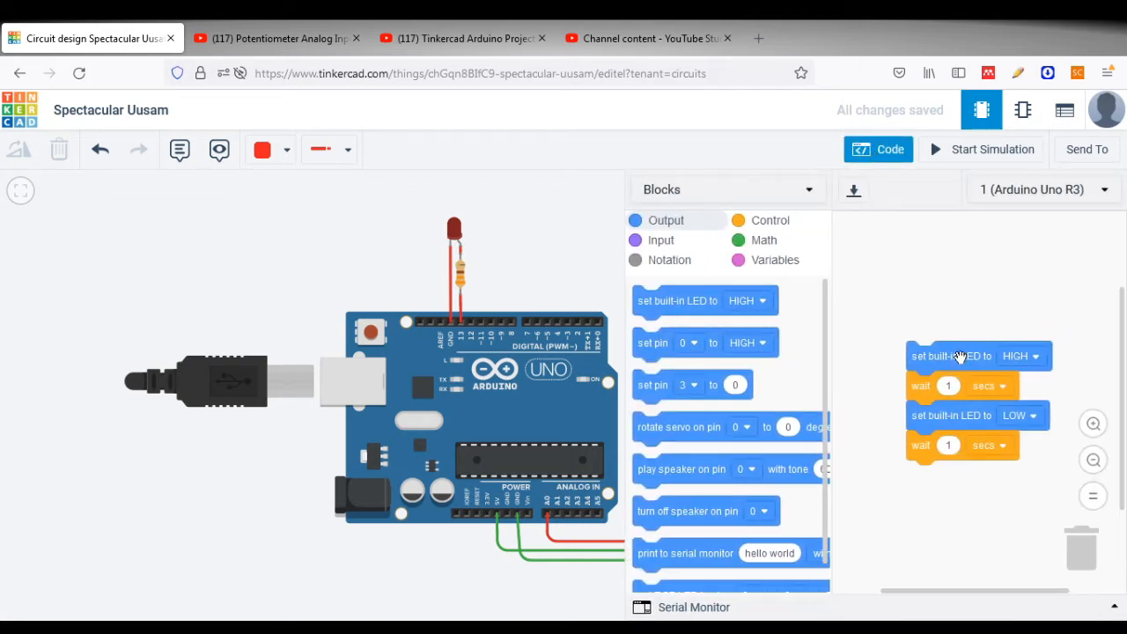
left_click_drag(955, 360, 950, 399)
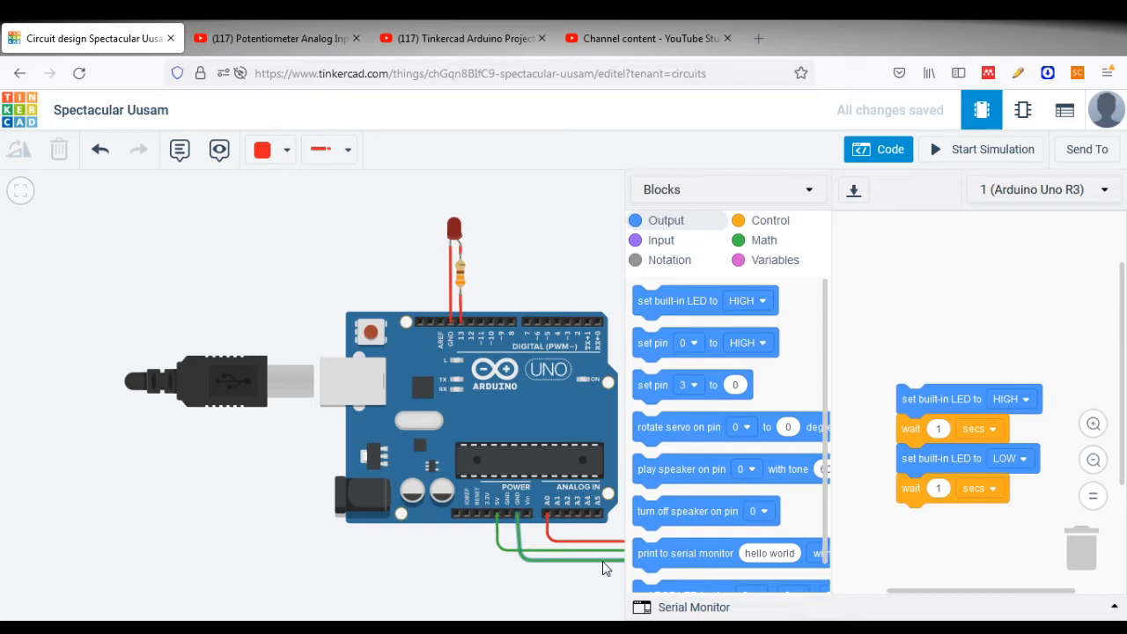
left_click(781, 266)
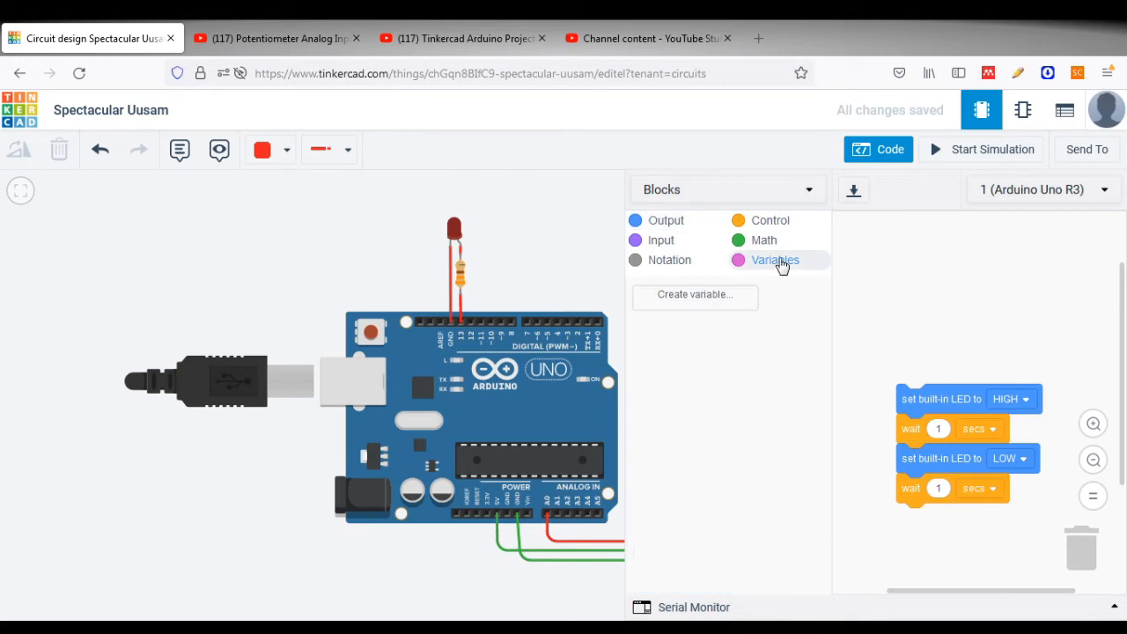
left_click(688, 299)
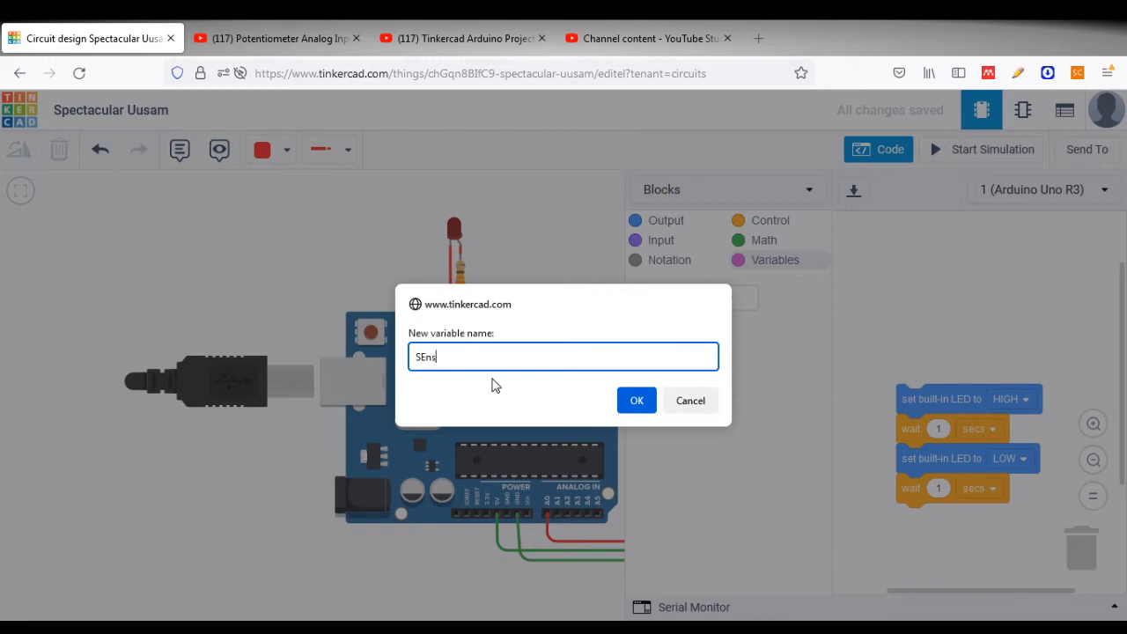
type("SEnsorValue")
left_click(427, 357)
key("BackSpace")
type("e")
left_click(637, 401)
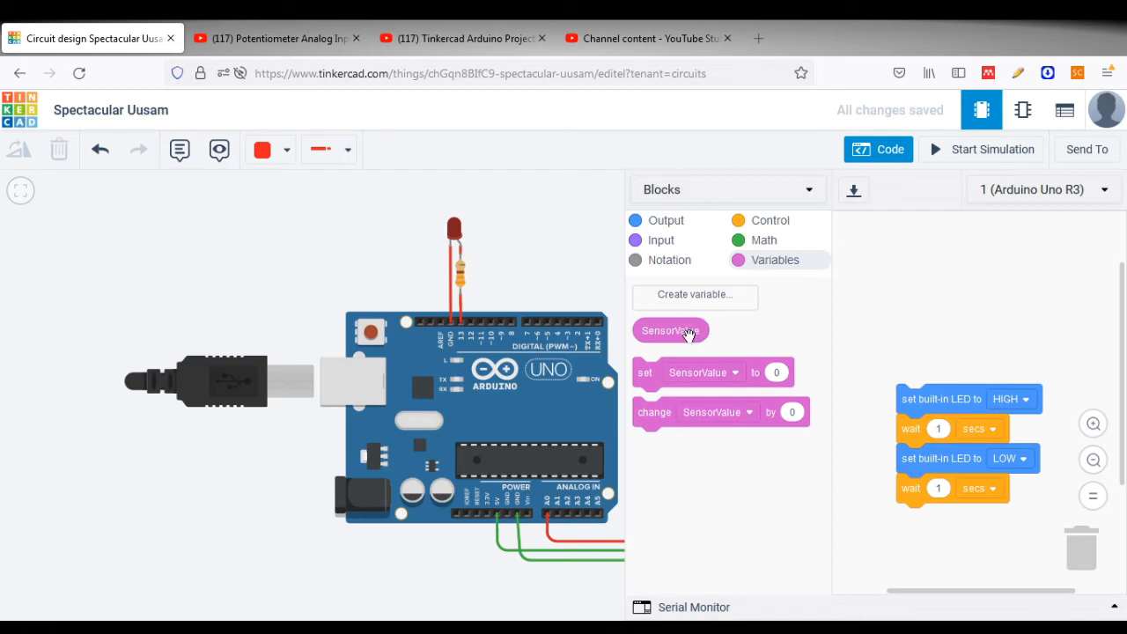
Set SensorValue to the analog reading of pin A0 and attach the built-in LED blink blocks directly beneath that assignment.
left_click(662, 242)
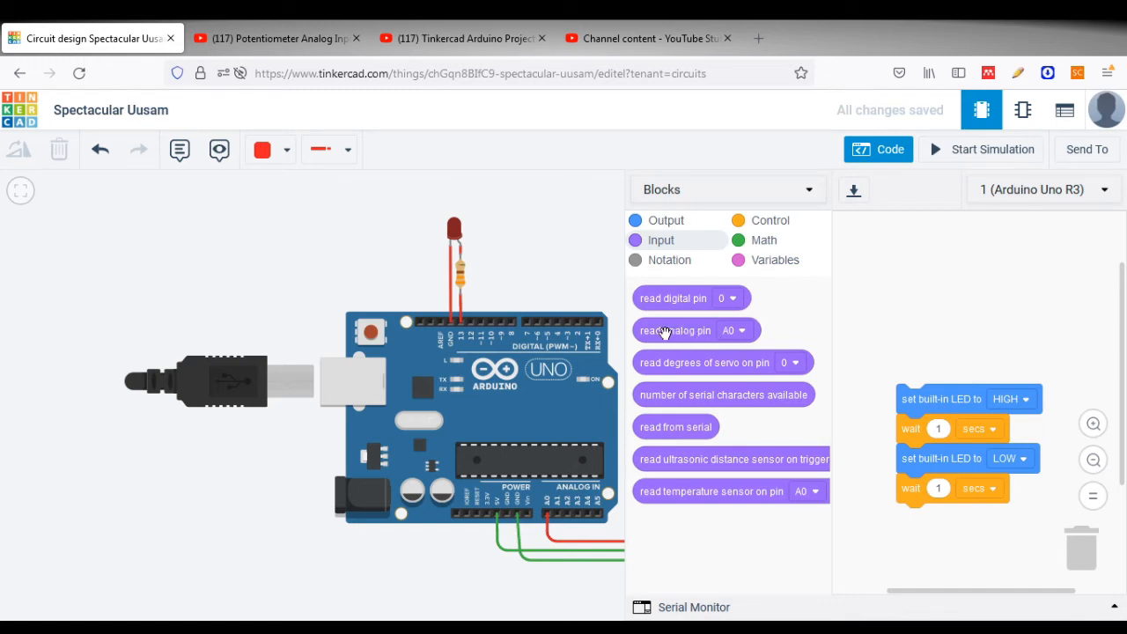
left_click_drag(667, 331, 951, 300)
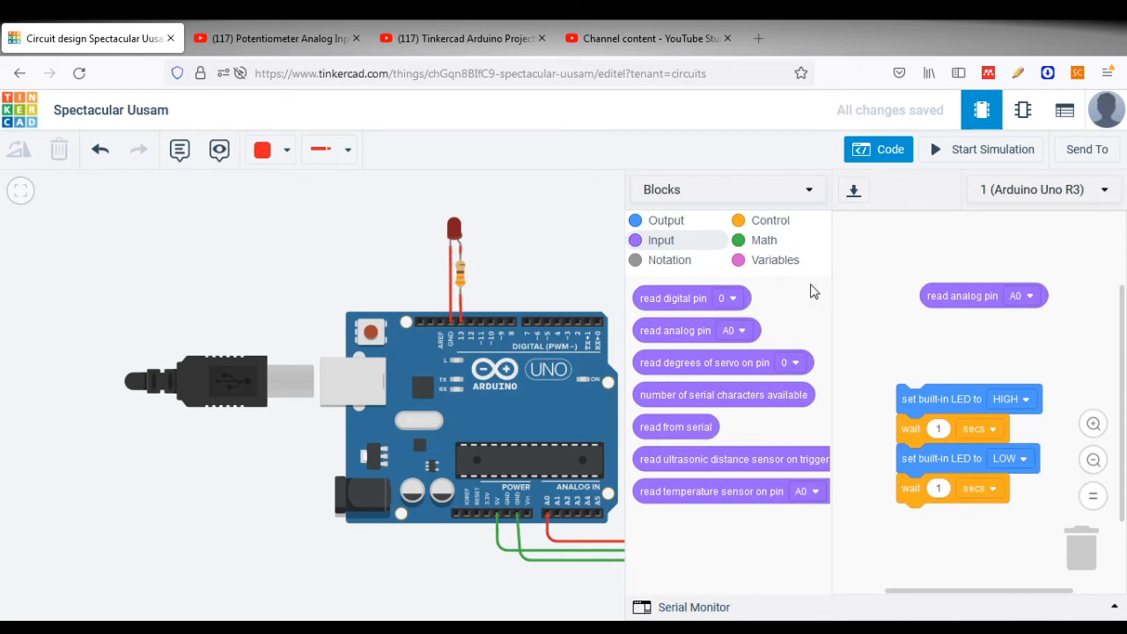
left_click(768, 267)
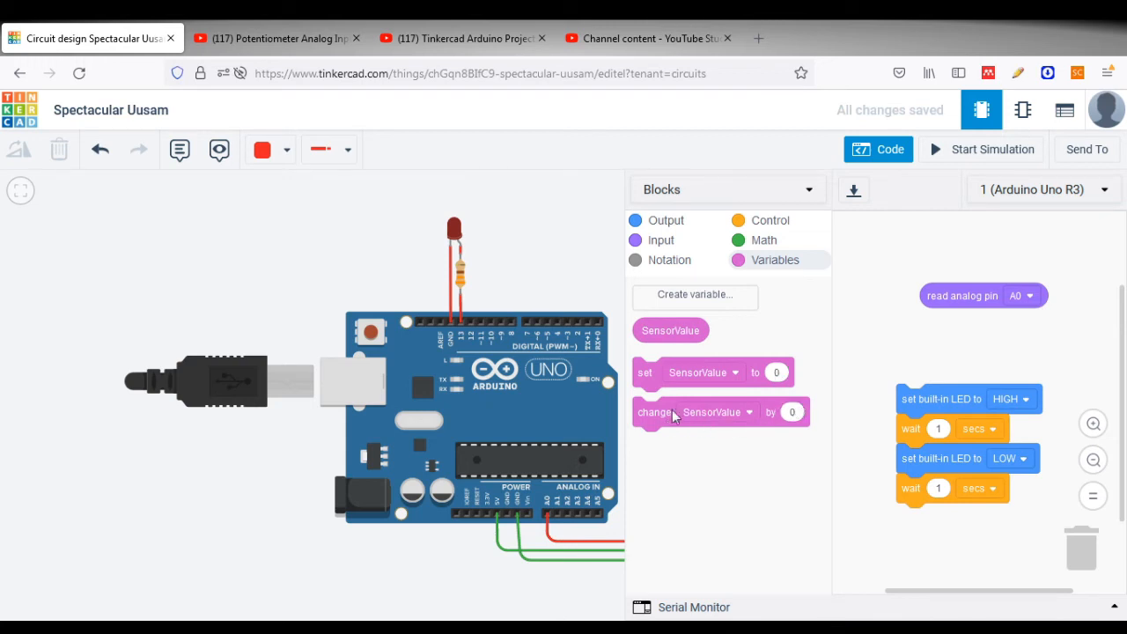
left_click_drag(647, 382, 868, 337)
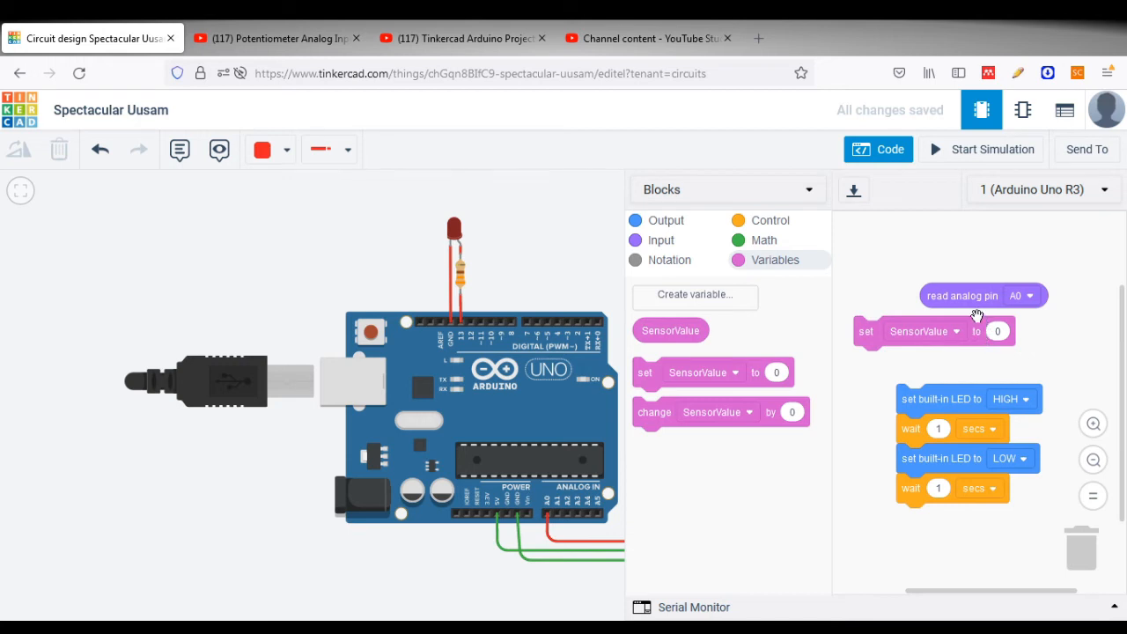
left_click_drag(963, 296, 1030, 331)
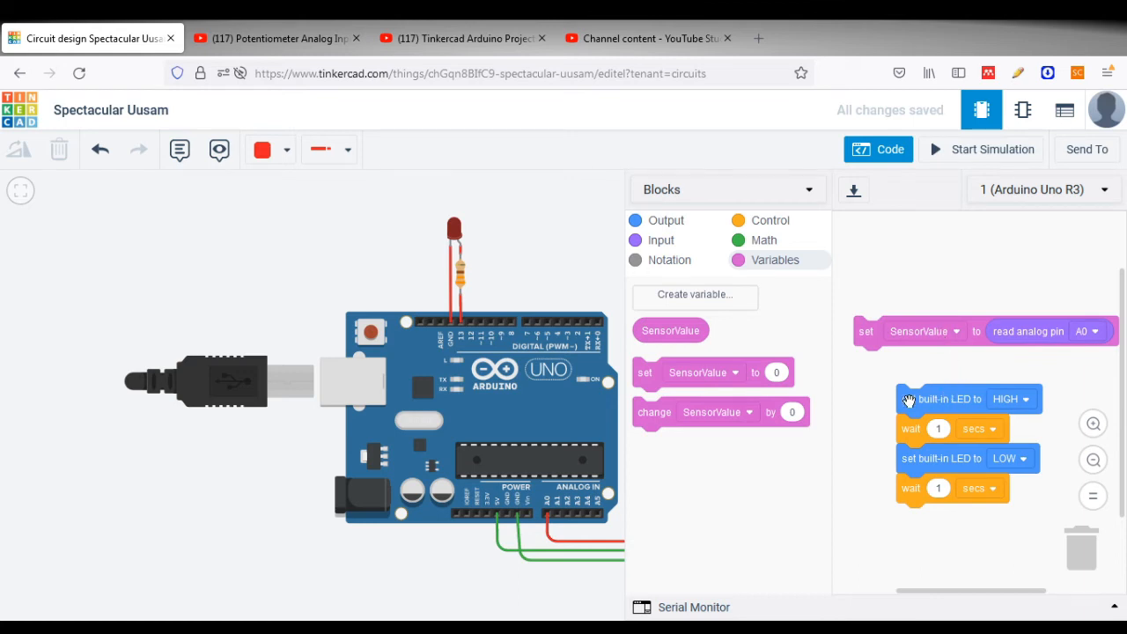
mouse_move(876, 380)
left_mouse_down()
mouse_move(880, 442)
mouse_move(850, 369)
mouse_move(882, 373)
left_mouse_up()
left_click_drag(942, 394, 903, 355)
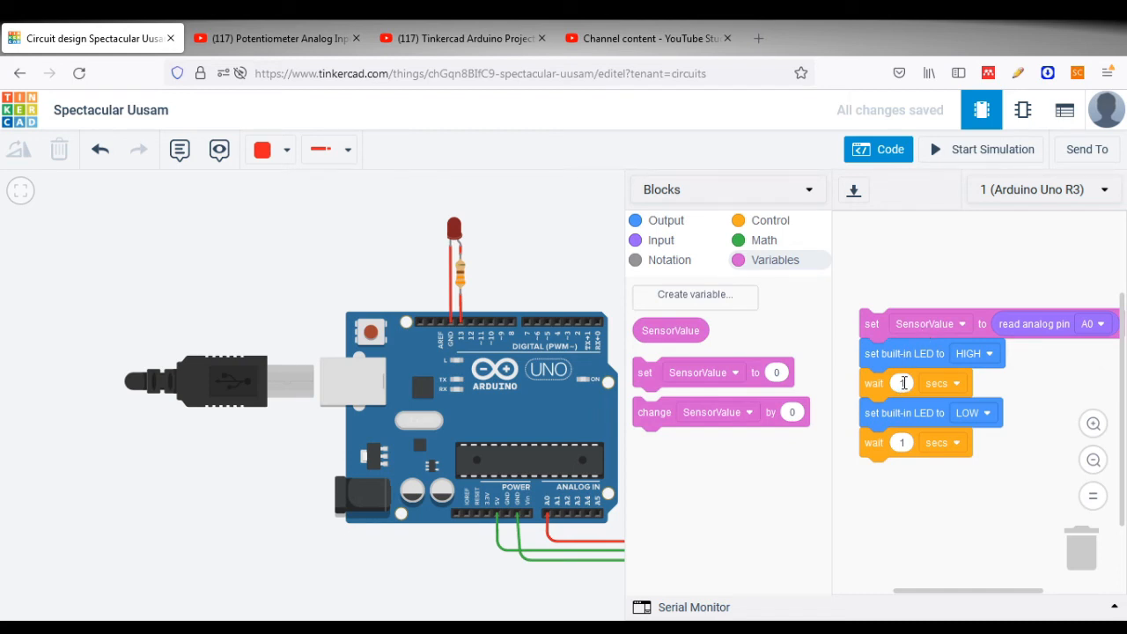
Use SensorValue as the duration of both wait blocks and set their units to milliseconds.
left_click_drag(662, 331, 921, 388)
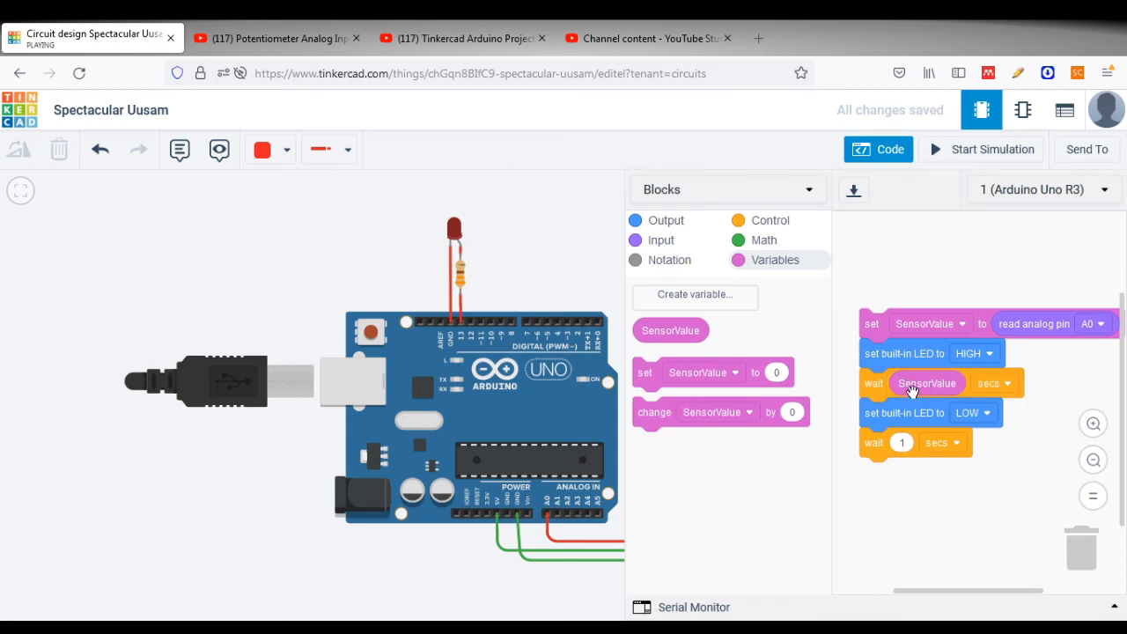
left_click(1007, 384)
left_click(997, 445)
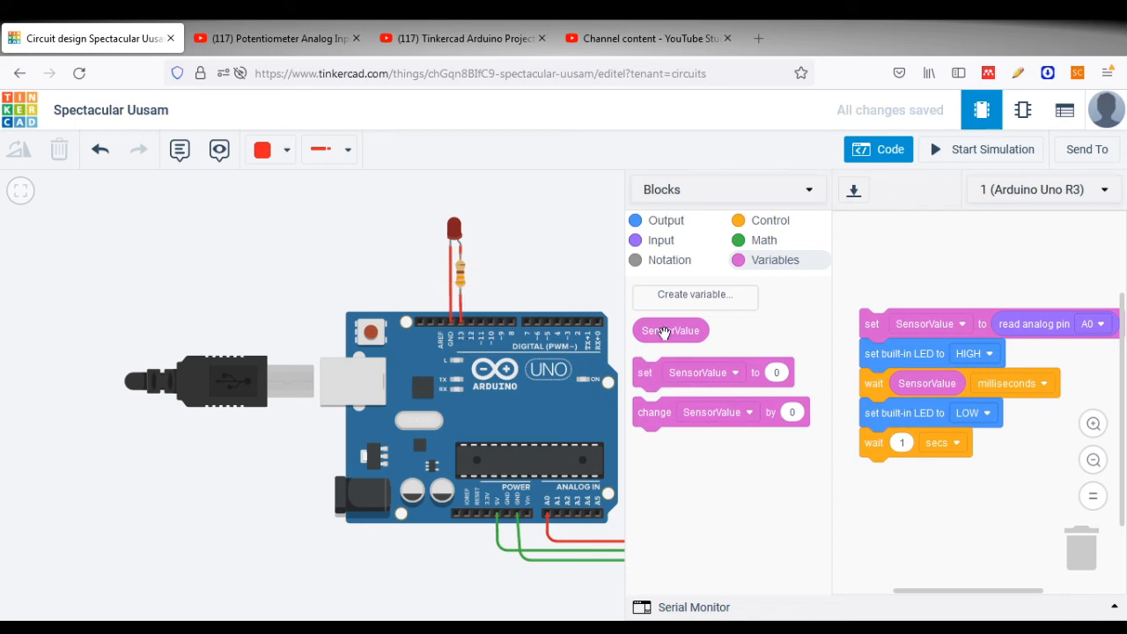
left_click_drag(664, 332, 920, 446)
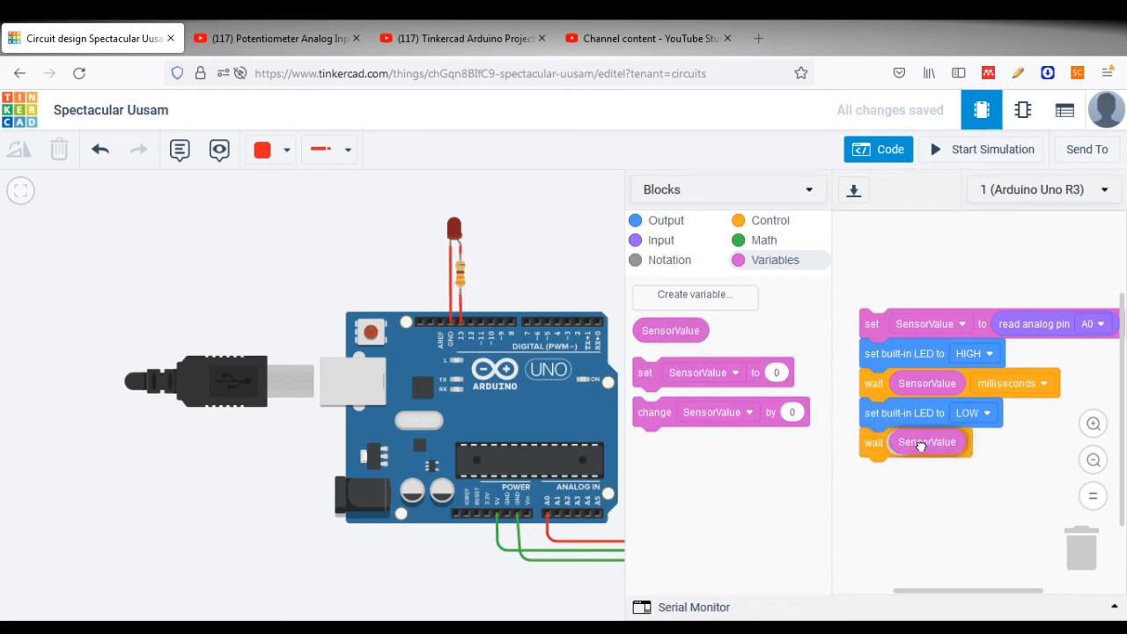
left_click(1011, 445)
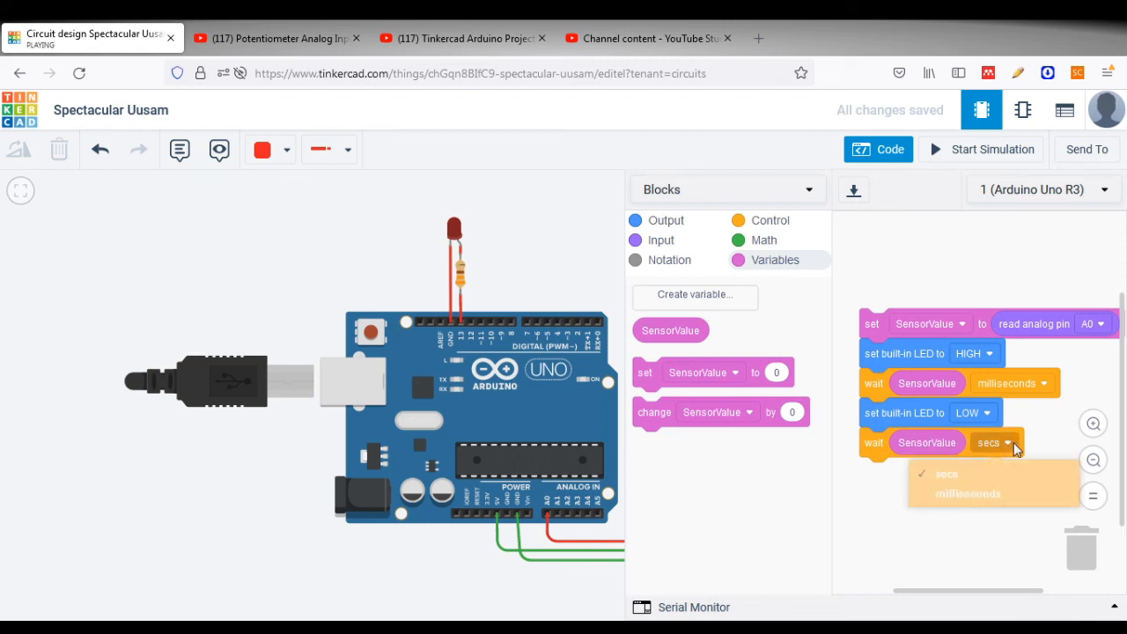
left_click(1011, 497)
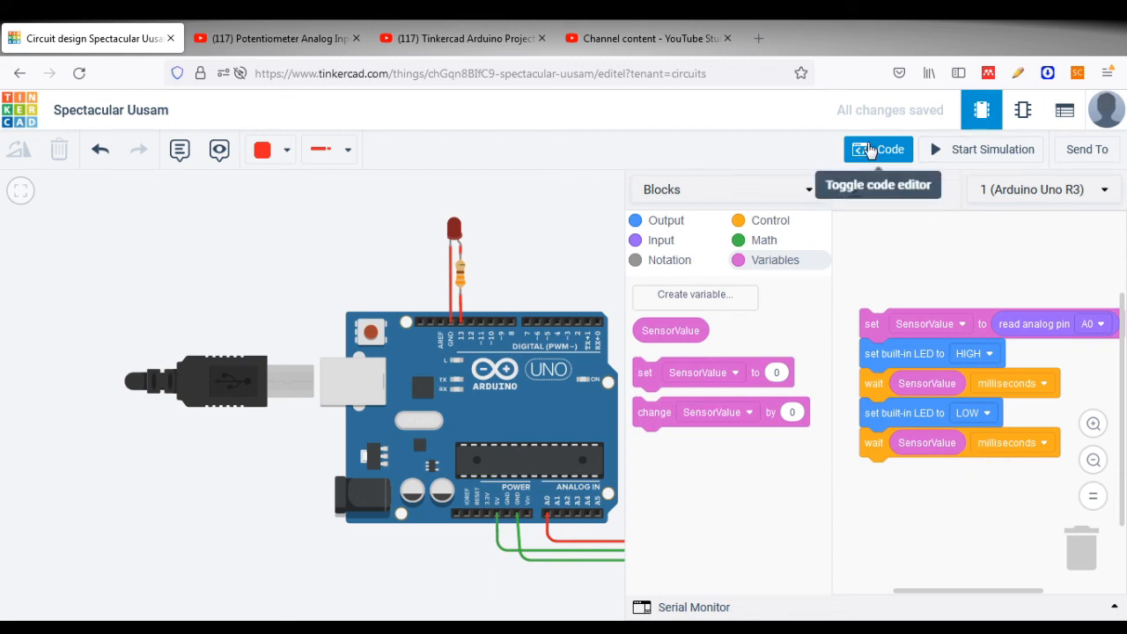
Hide the code editor, start the simulation and turn the potentiometer knob clockwise to test the LED's blink rate.
left_click(869, 151)
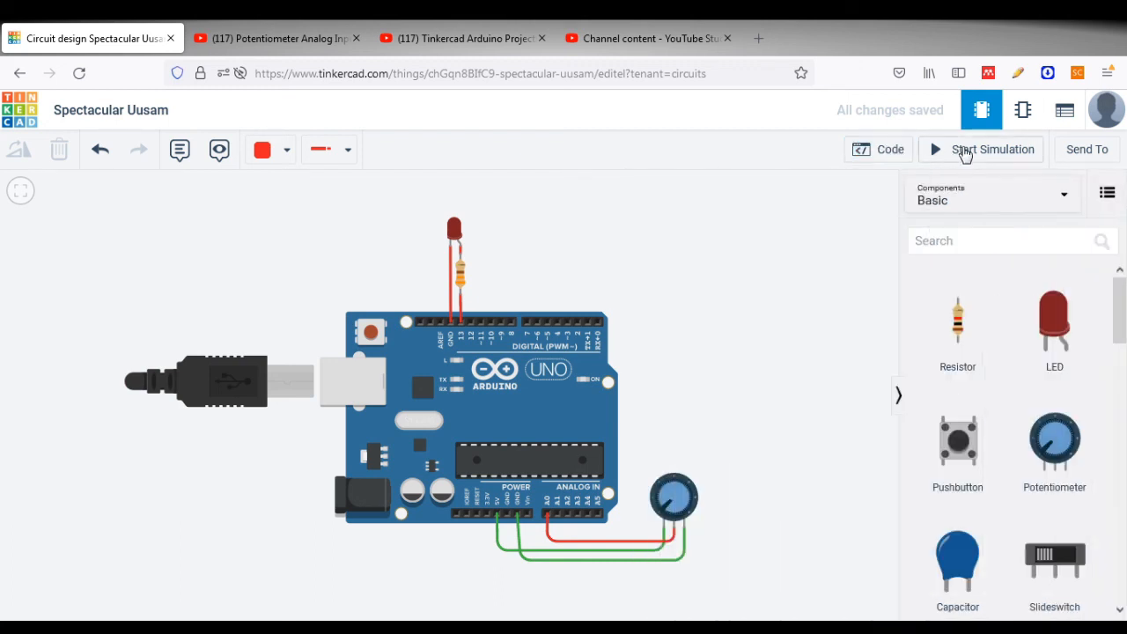
left_click(966, 151)
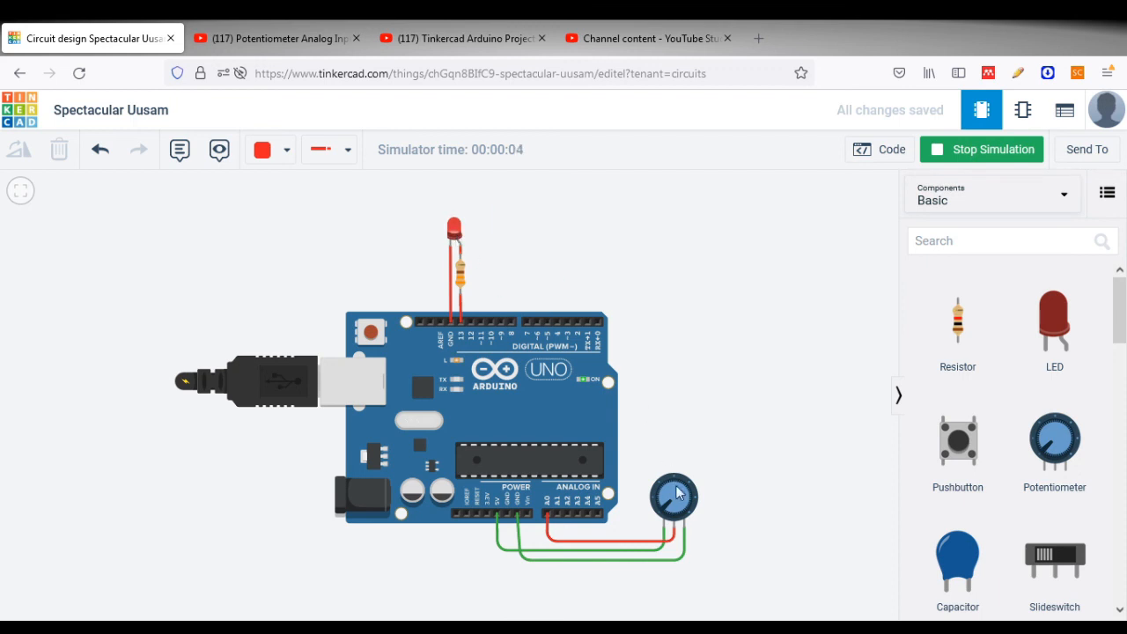
mouse_move(665, 498)
left_mouse_down()
mouse_move(688, 484)
mouse_move(672, 493)
mouse_move(683, 498)
left_mouse_up()
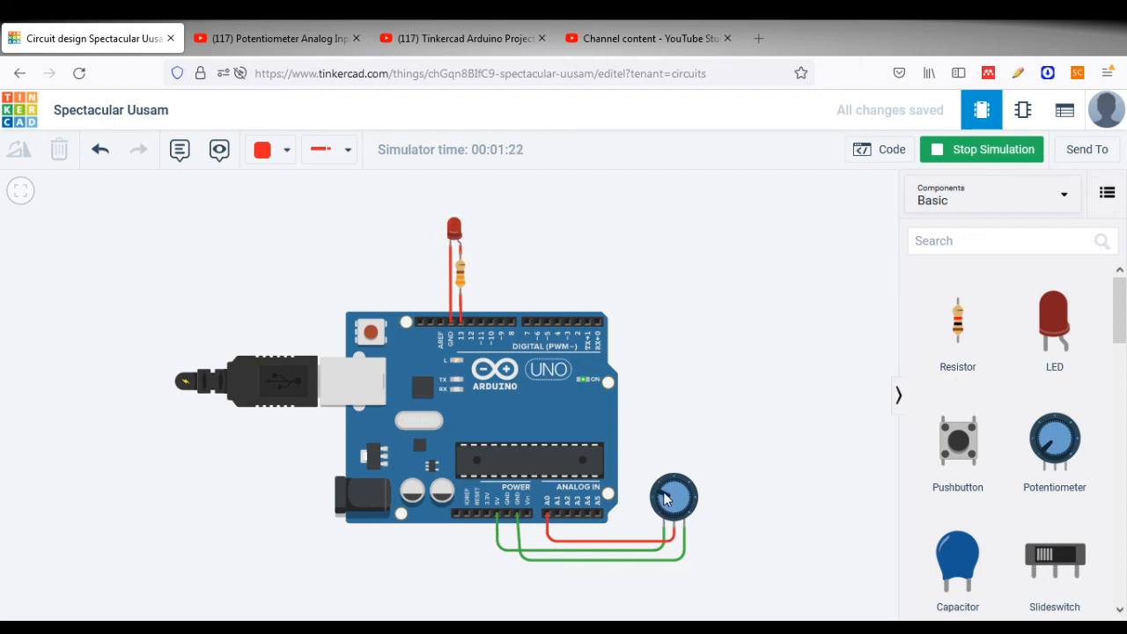
left_click_drag(665, 499, 691, 491)
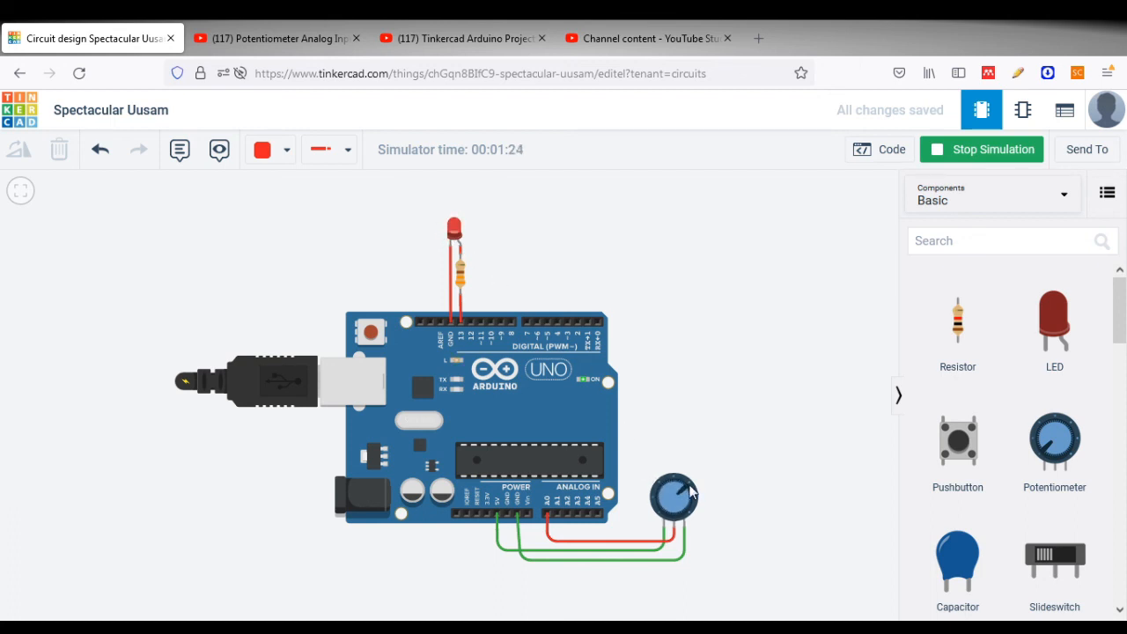